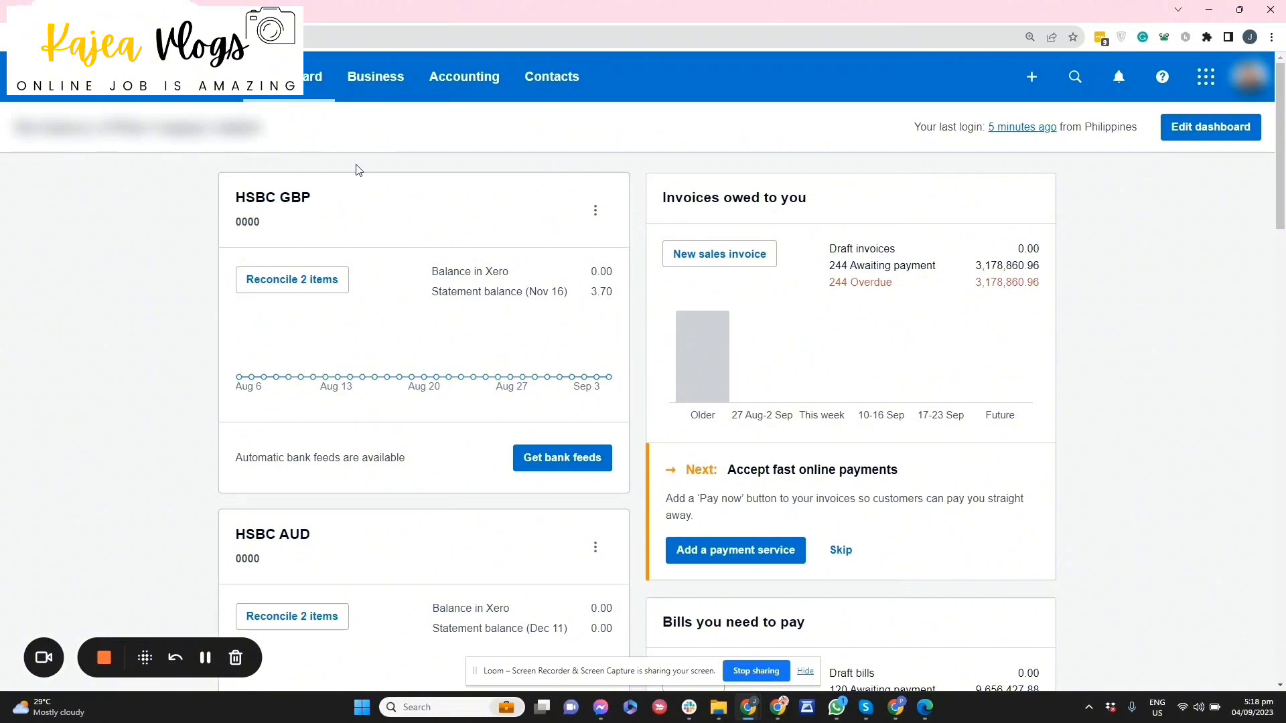
Open the HSBC Savings HKD bank account from the dashboard for reconciliation.
scroll(508, 419, down, 14)
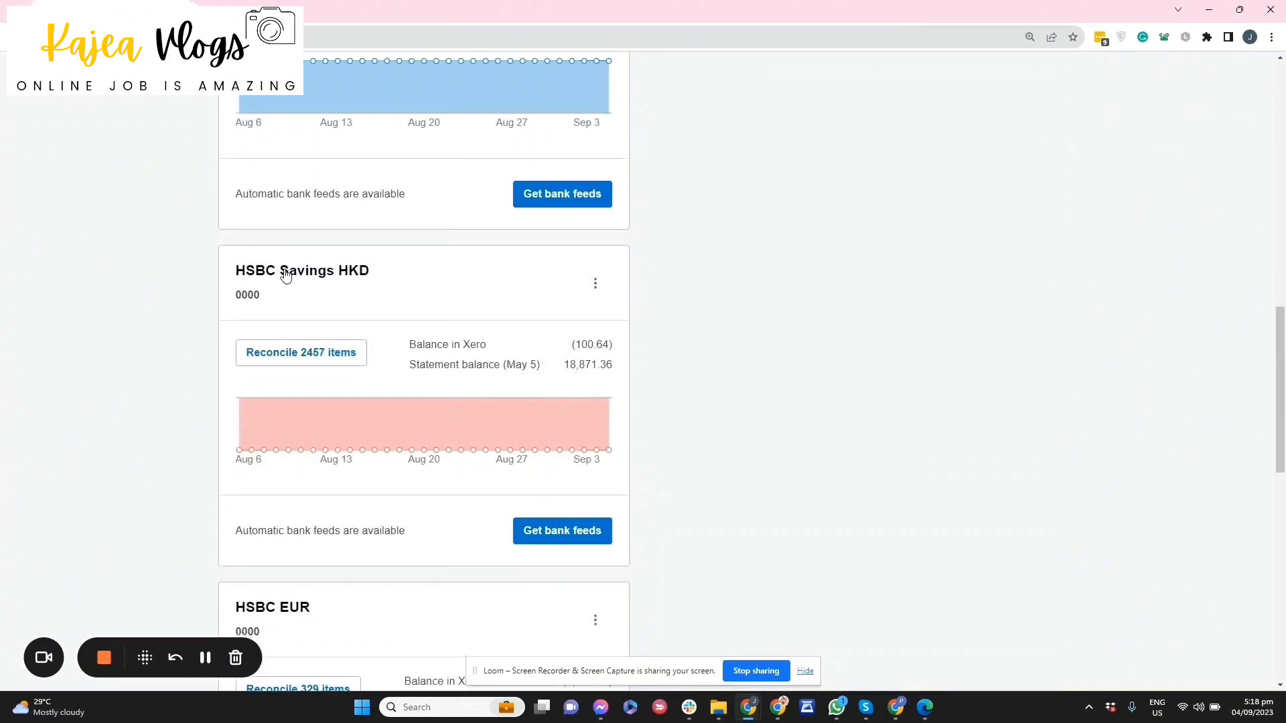
click(286, 277)
scroll(316, 347, down, 3)
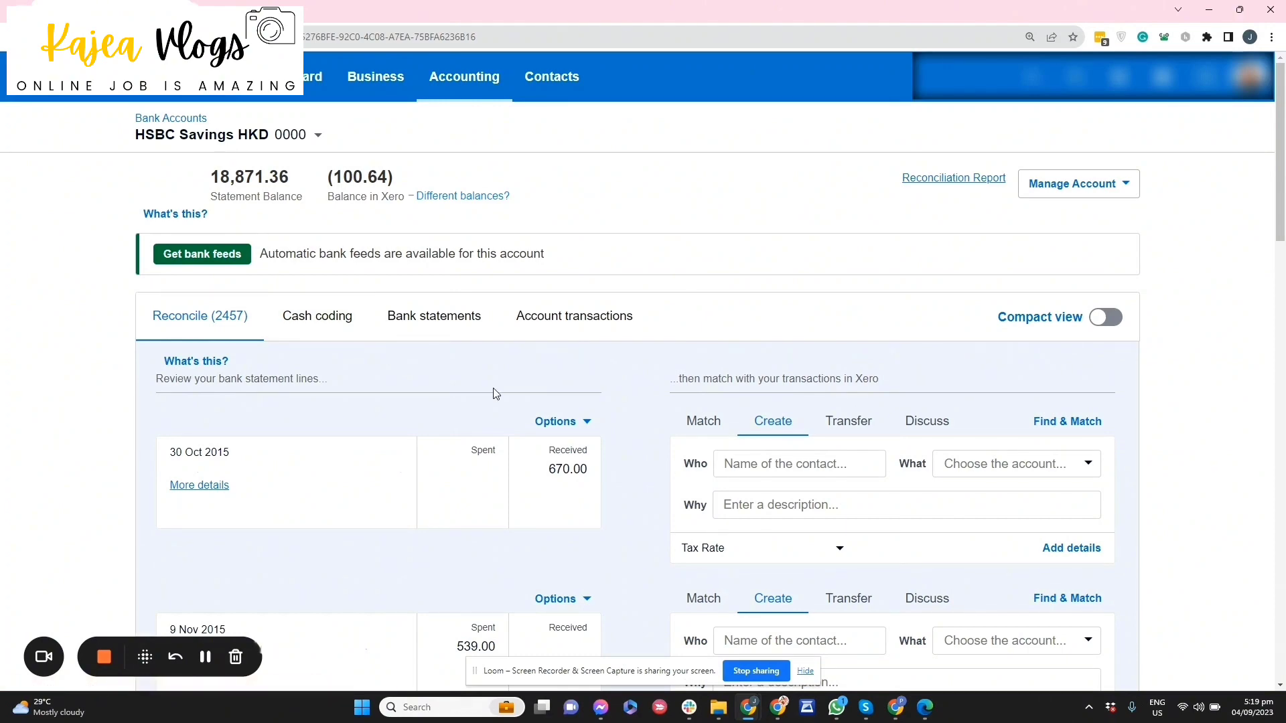
Reconcile the 4 Dec 2015 and 6 Jan 2016 monthly service fee lines to HSBC under 4104 - Bank Charges.
scroll(497, 396, down, 3)
scroll(497, 399, down, 4)
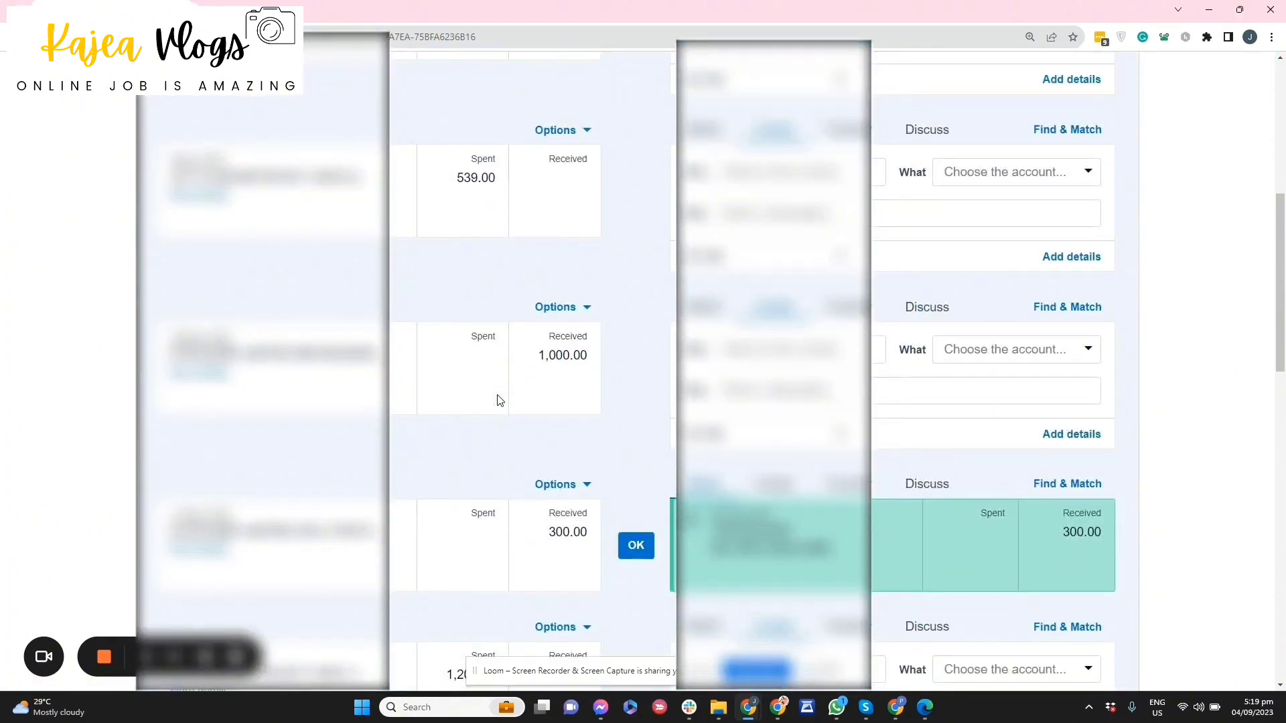
scroll(502, 405, down, 4)
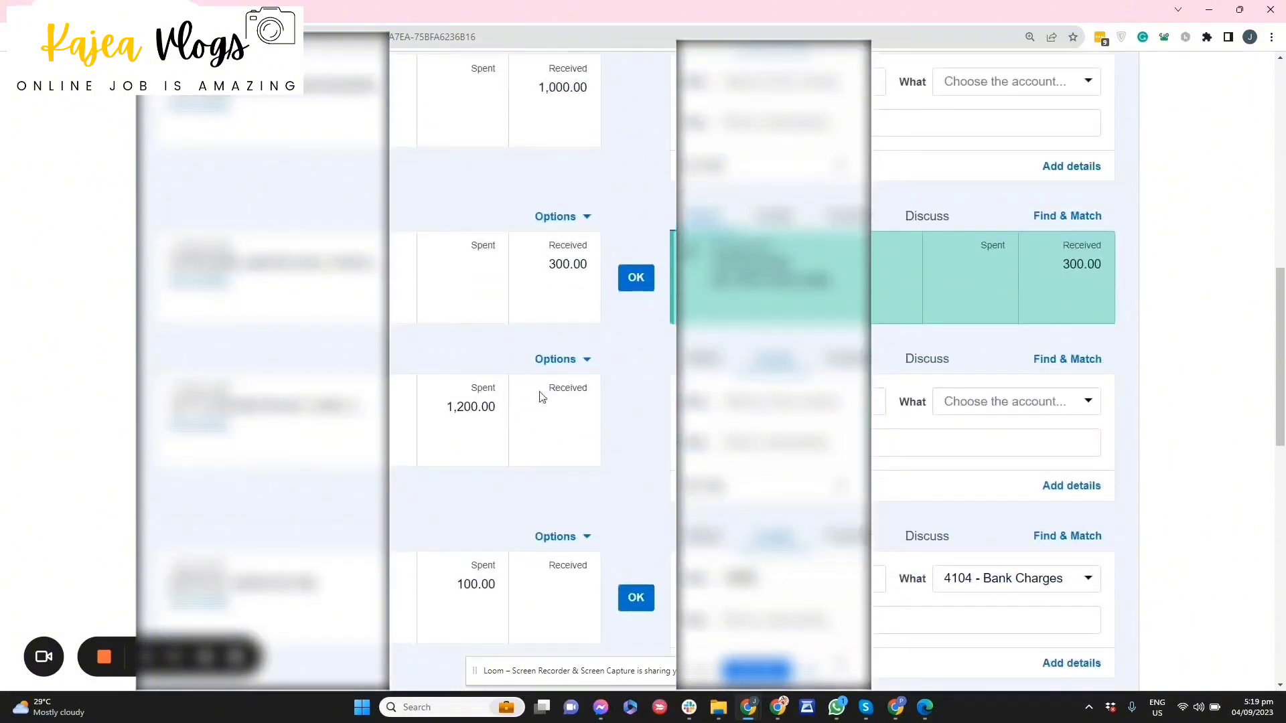
scroll(421, 201, up, 5)
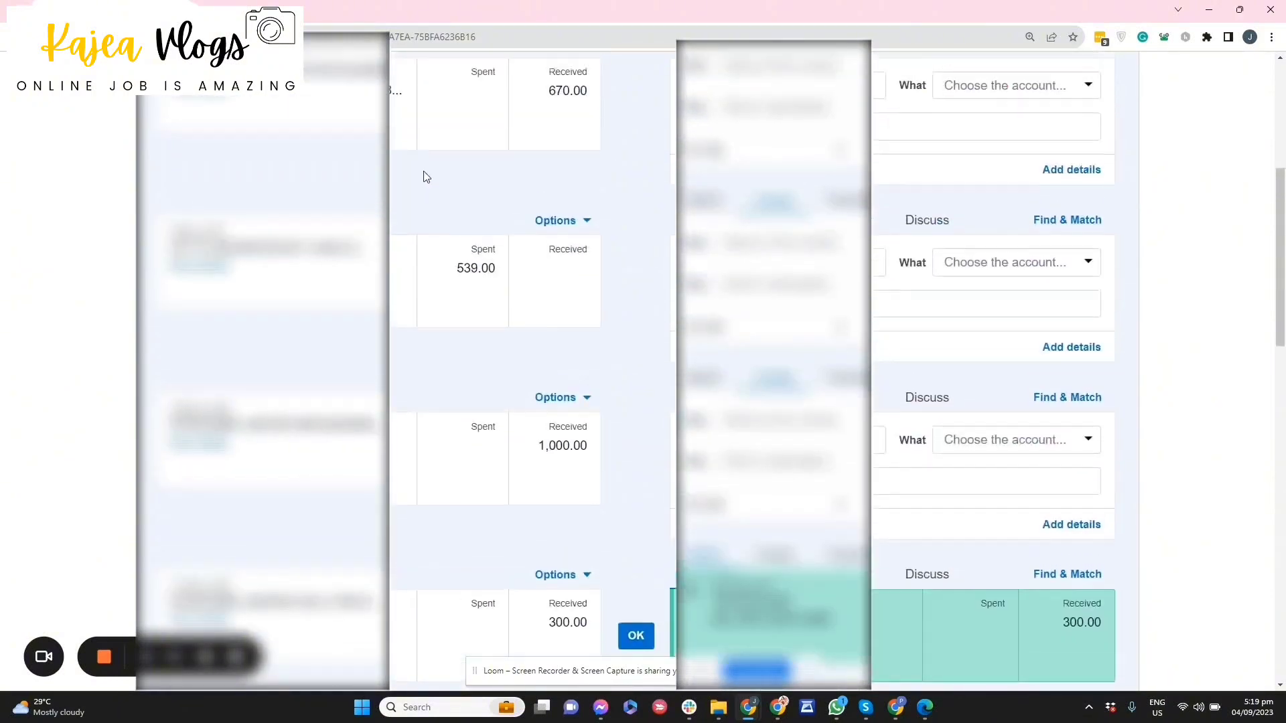
scroll(424, 177, up, 3)
scroll(425, 175, down, 10)
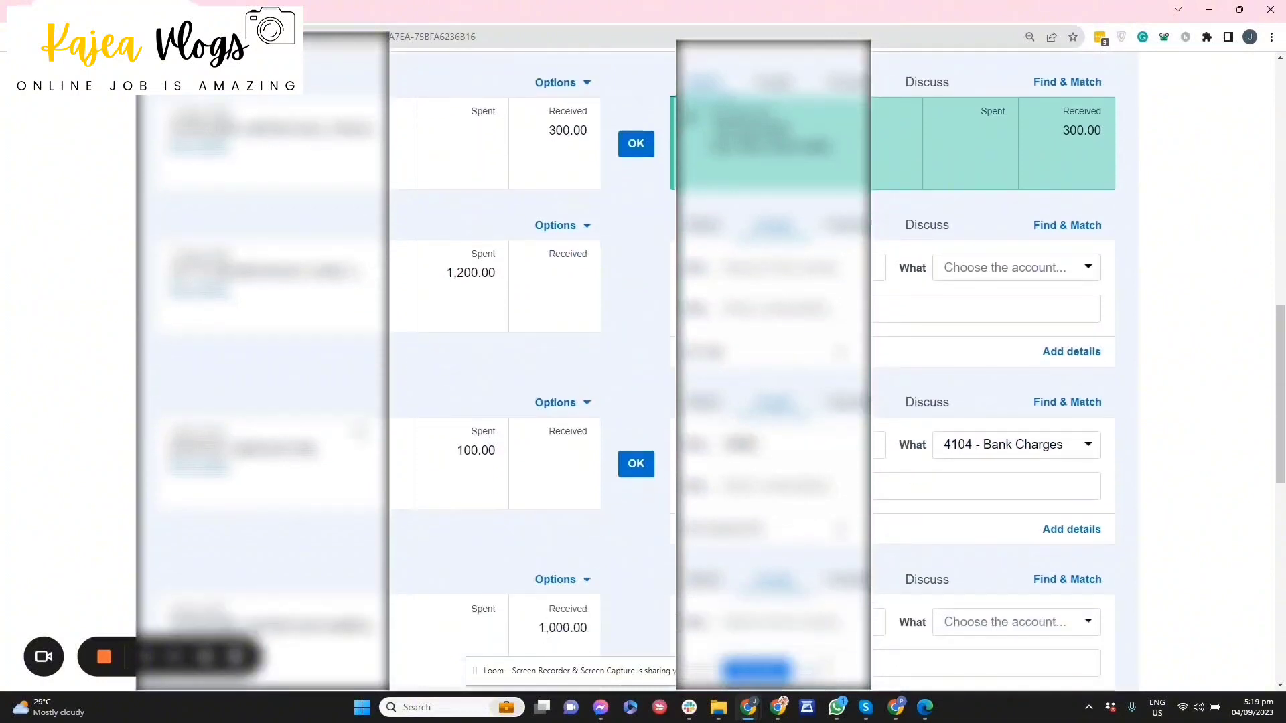
drag(169, 448, 329, 458)
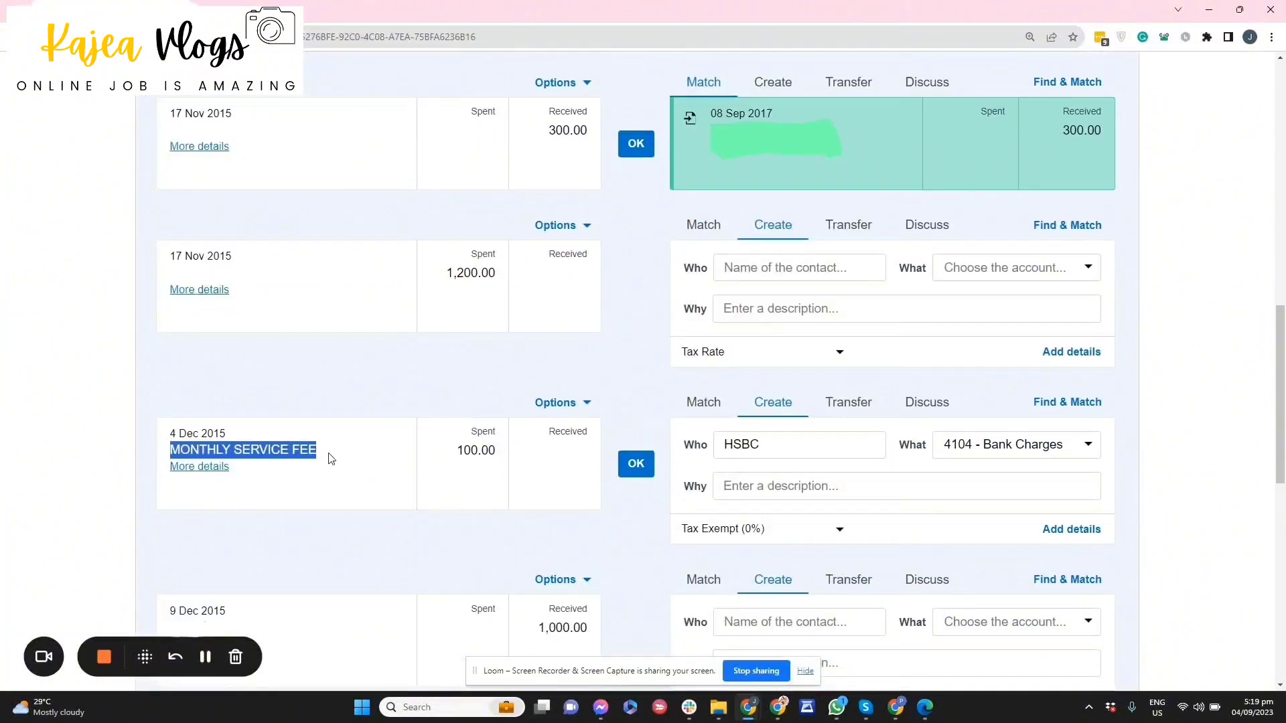
click(630, 474)
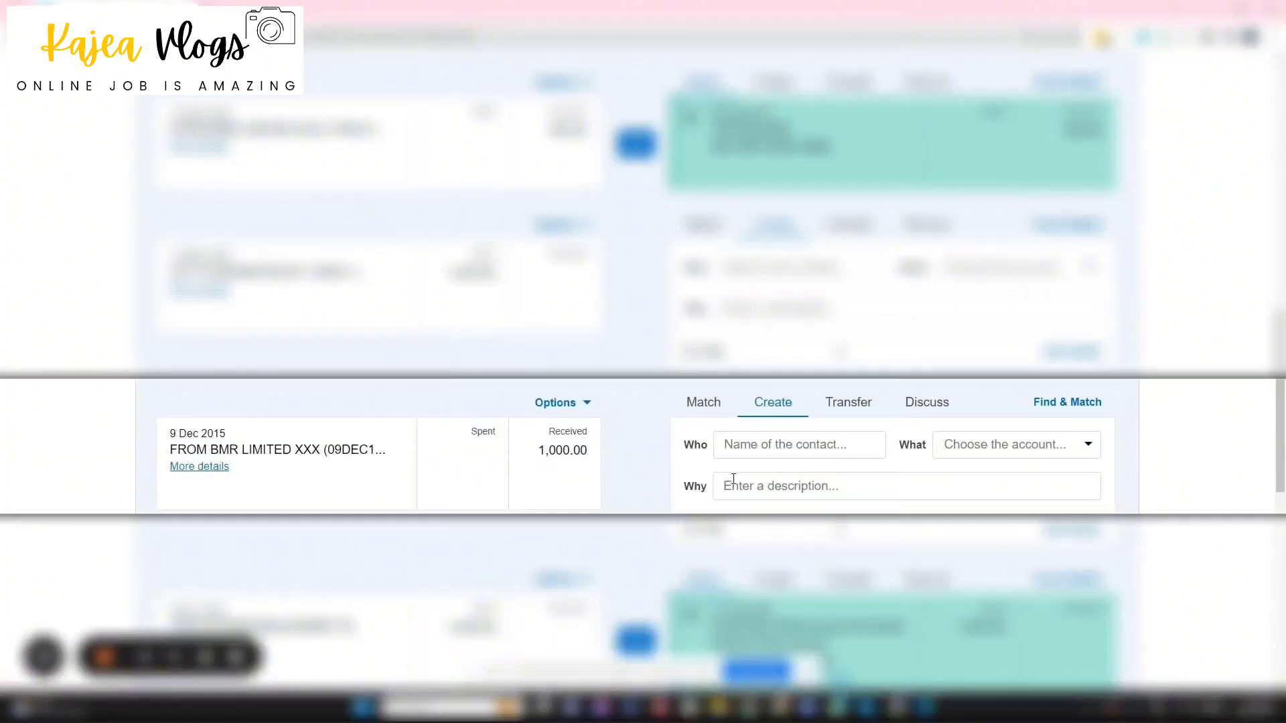
scroll(733, 479, down, 5)
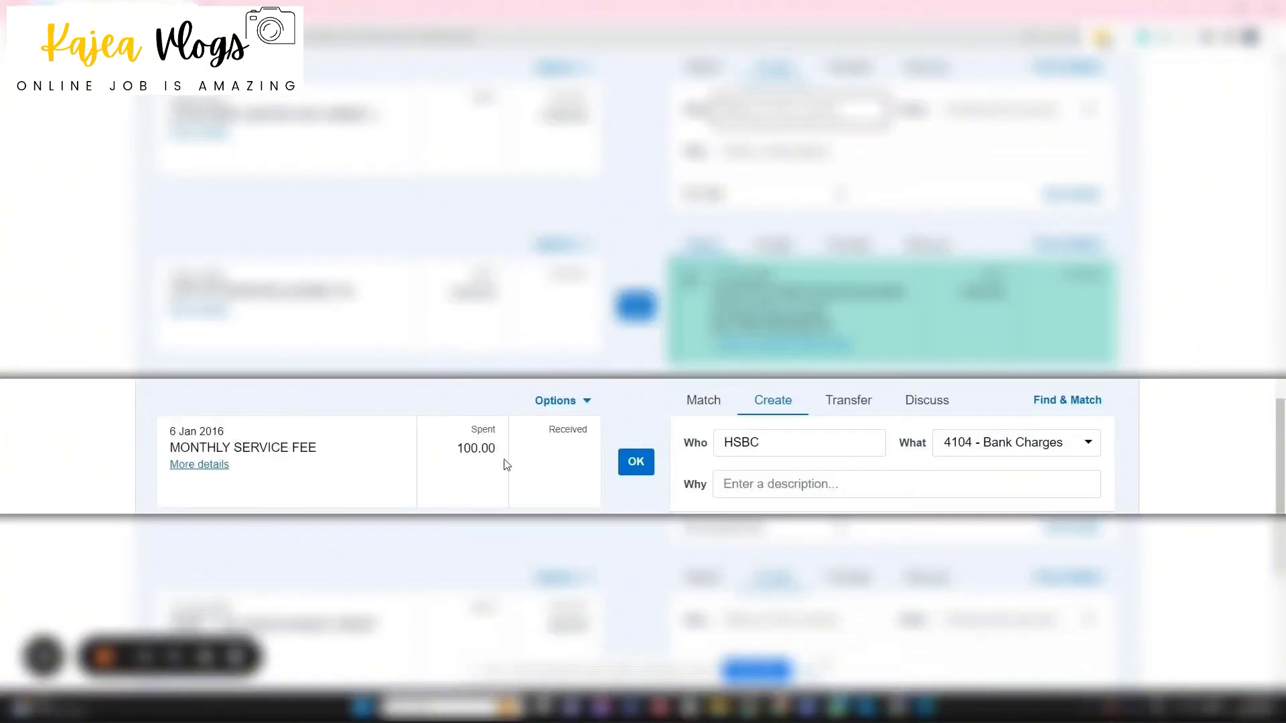
click(636, 465)
View the statement details of the 28 Jan 2016 debit interest line and clear its suggested Bank Charges account.
scroll(640, 471, down, 3)
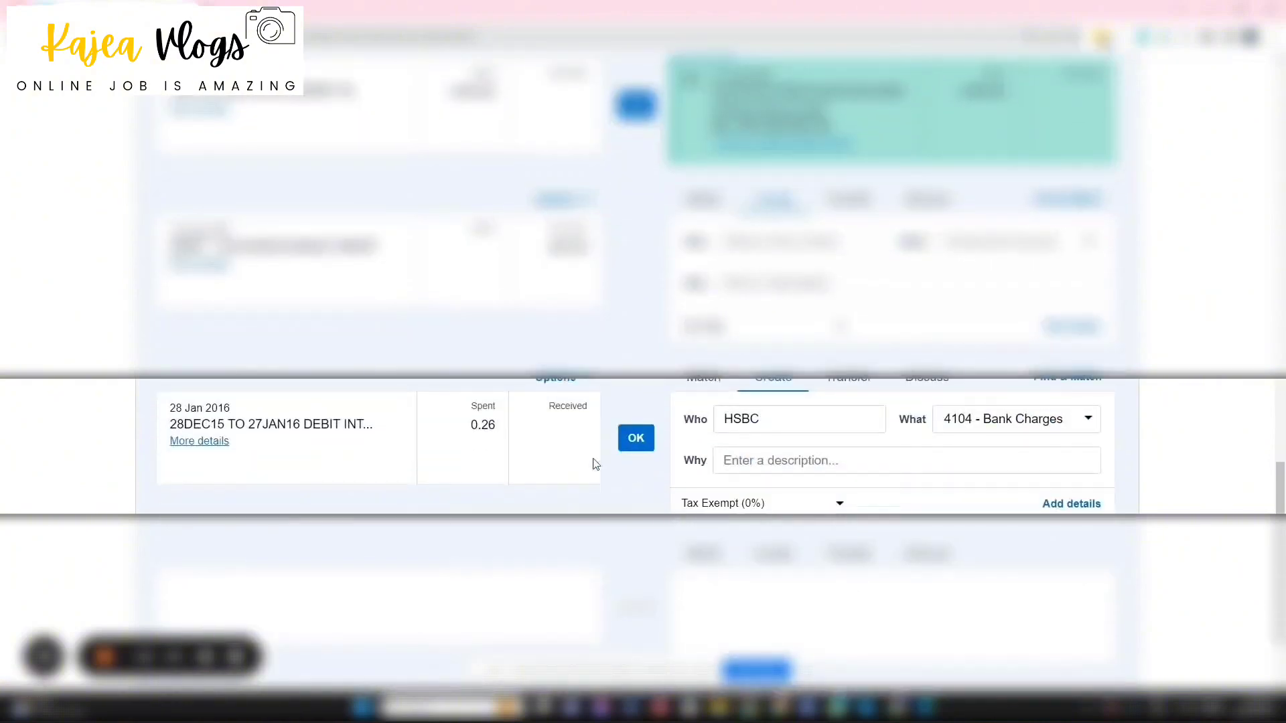
click(221, 442)
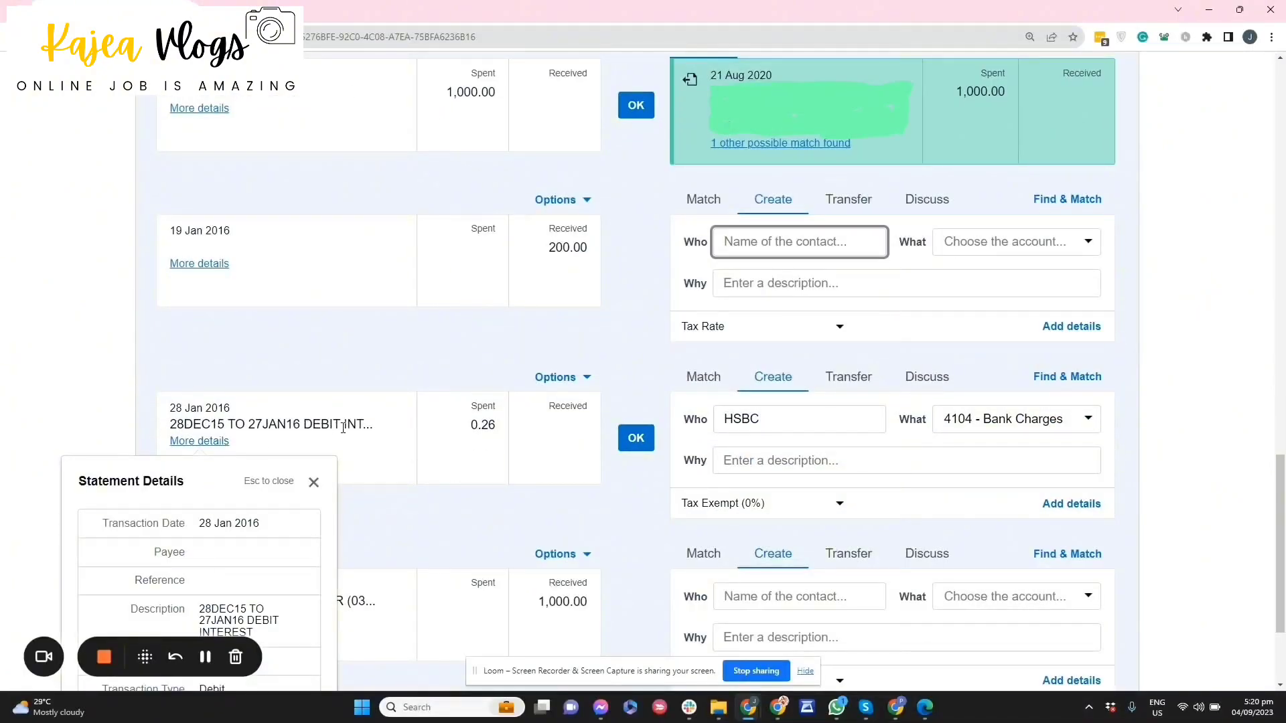
scroll(402, 455, down, 2)
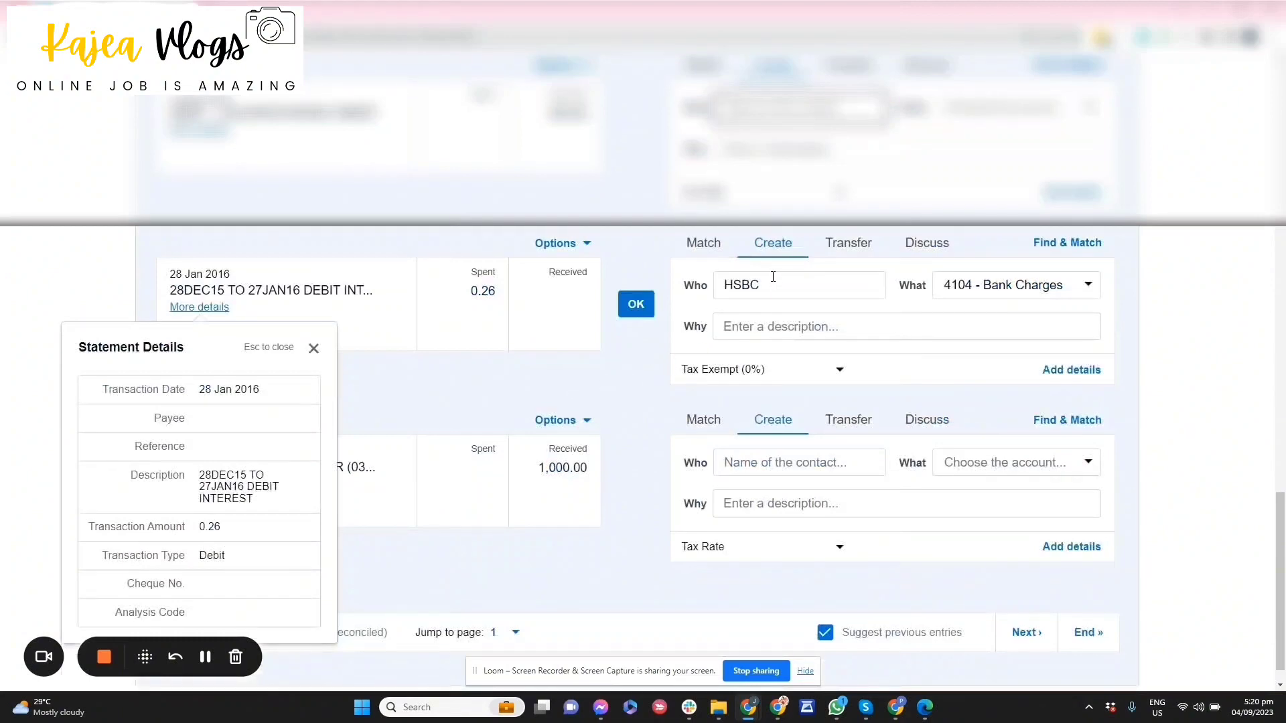
click(968, 285)
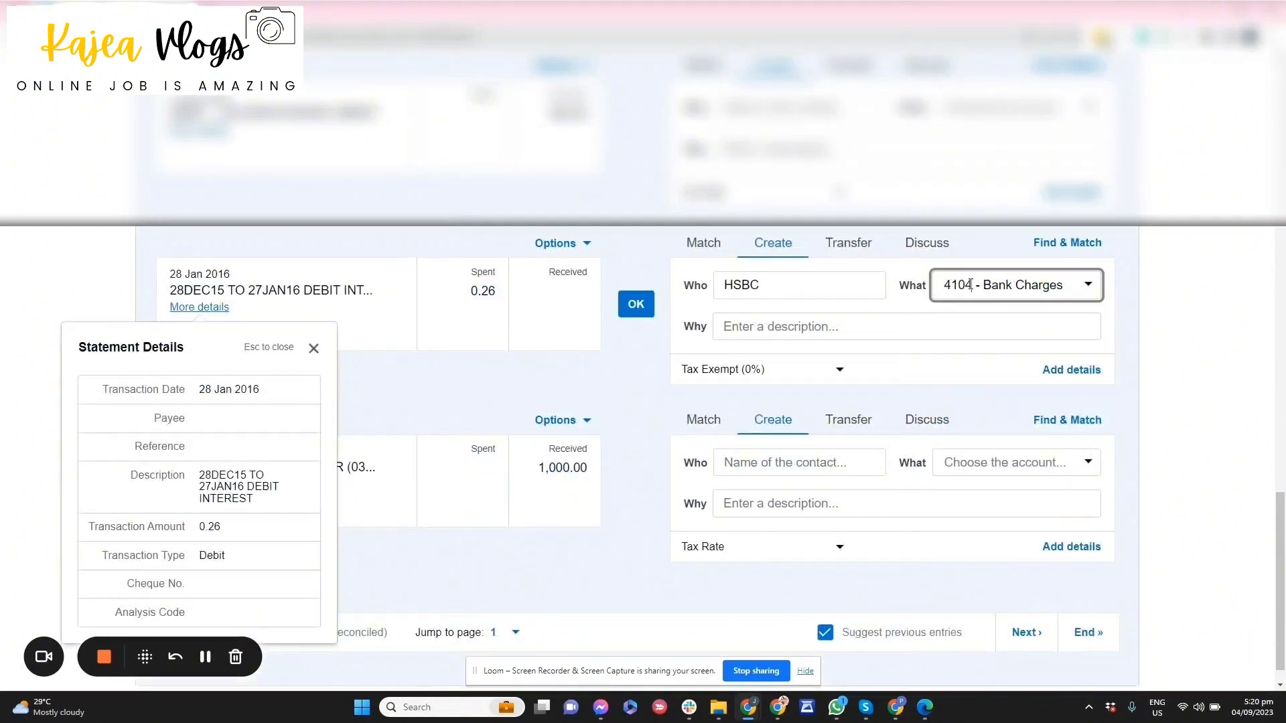
key(BackSpace)
Open the chart of accounts in a new browser tab.
scroll(671, 222, up, 15)
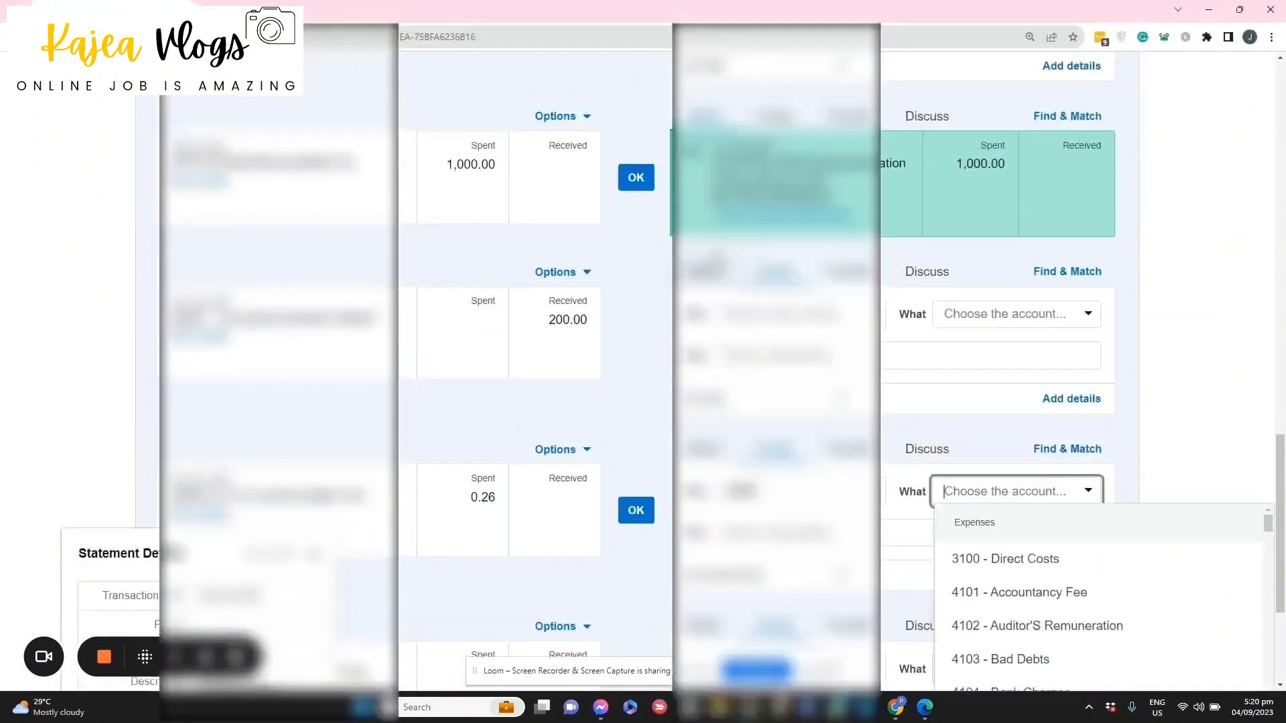
scroll(671, 222, up, 5)
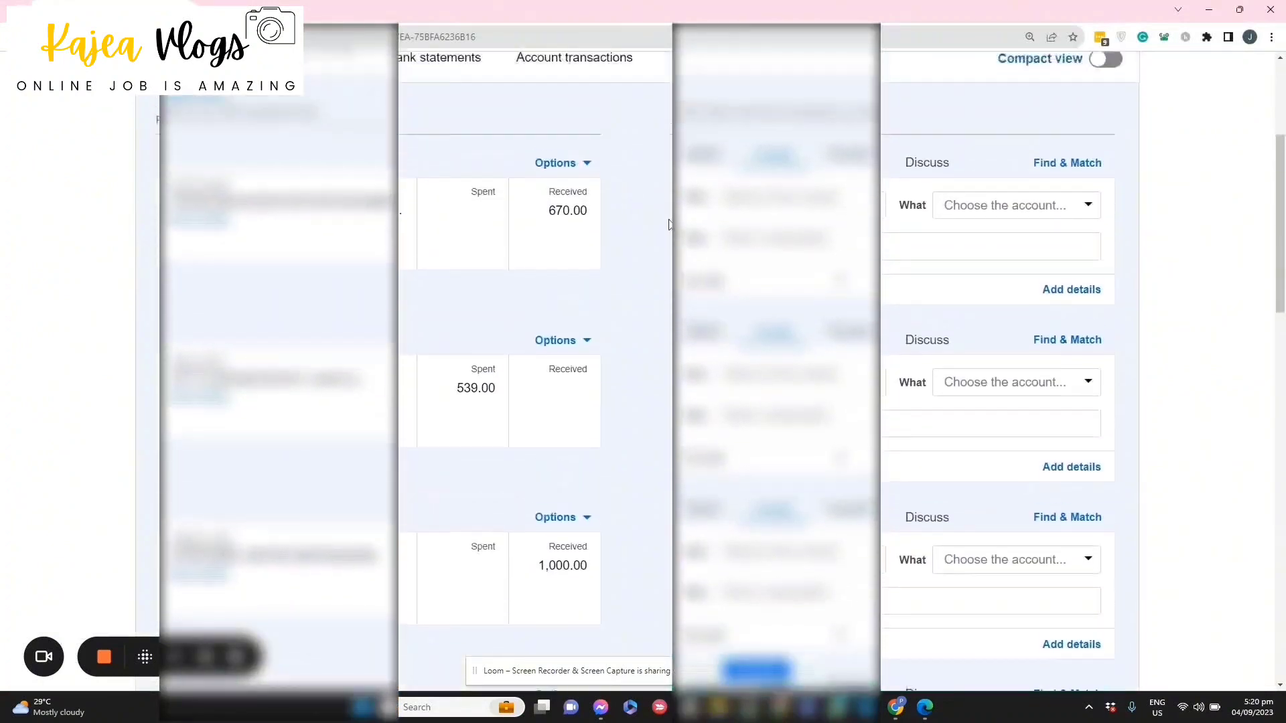
click(461, 94)
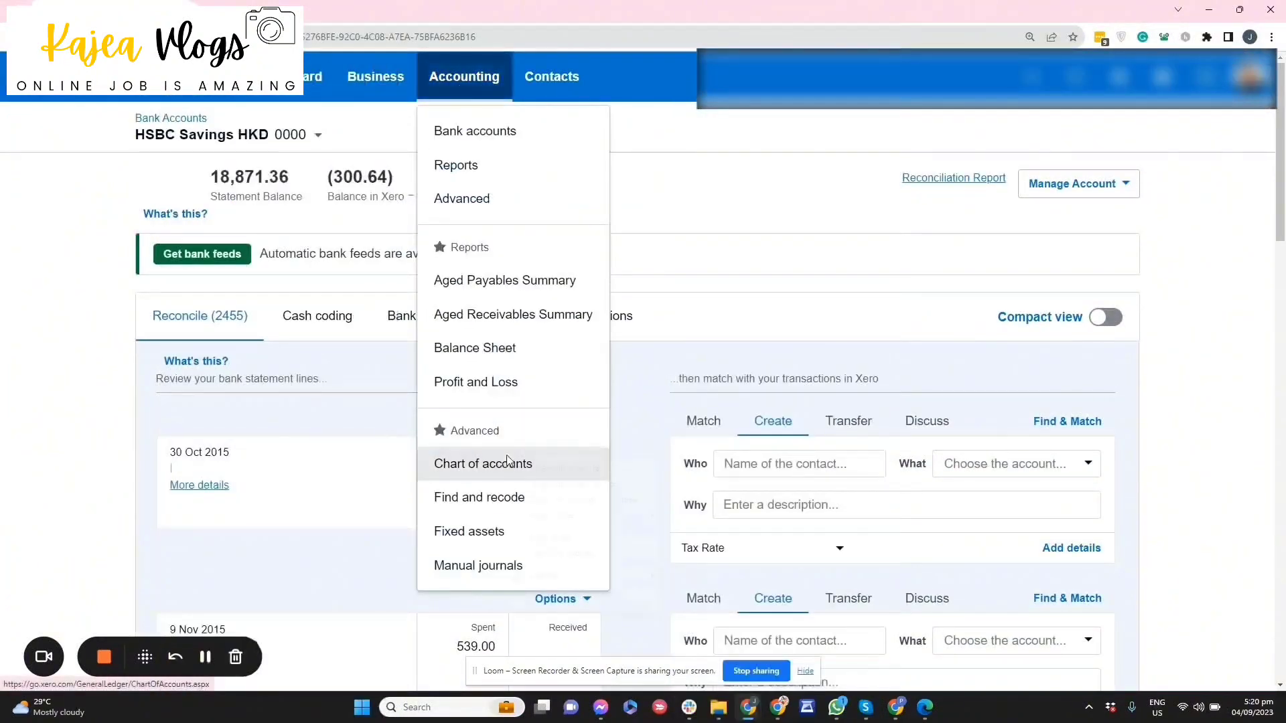
right_click(508, 458)
click(580, 469)
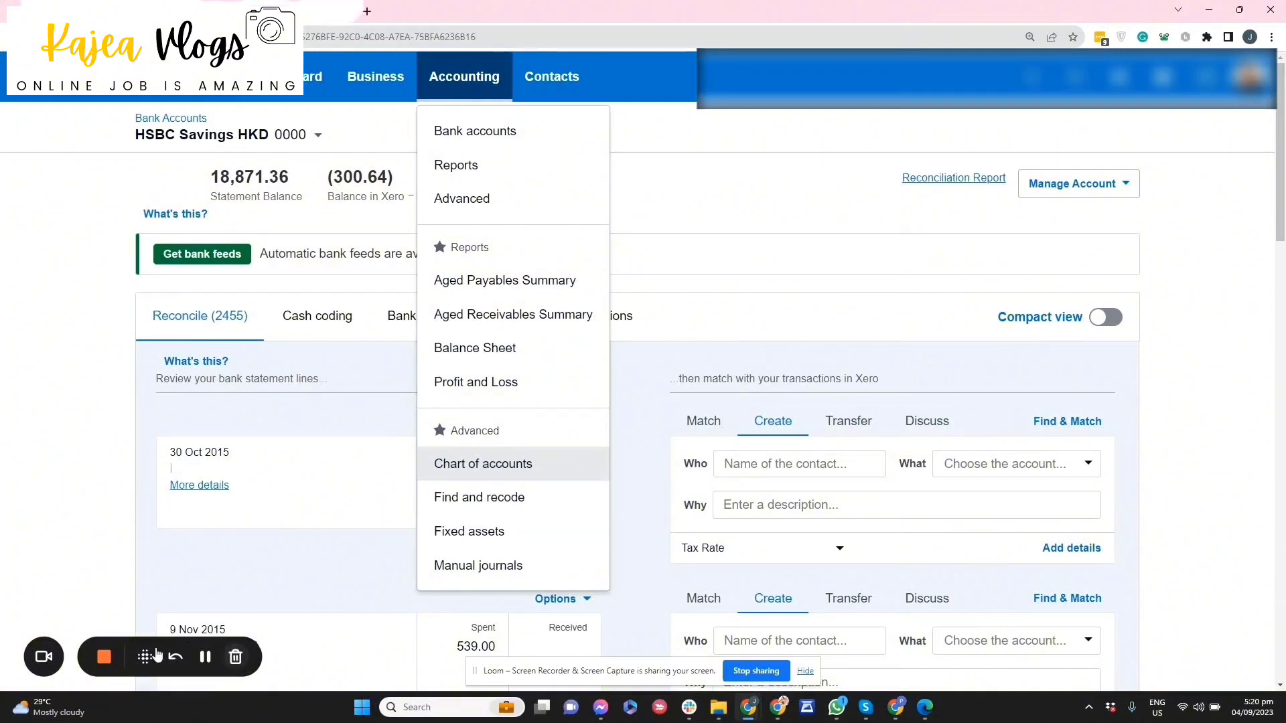
click(205, 656)
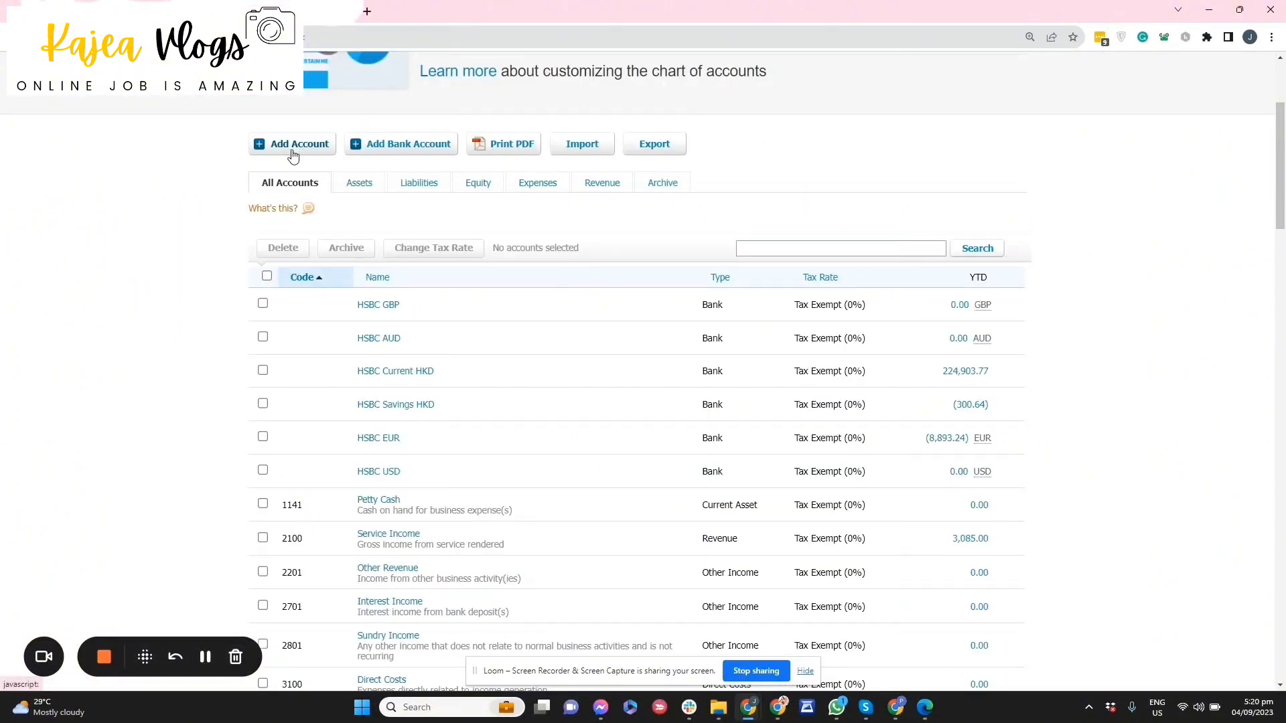
Add a new Expense account with code 0001 named Interest Expense and save it.
click(291, 150)
text(ex)
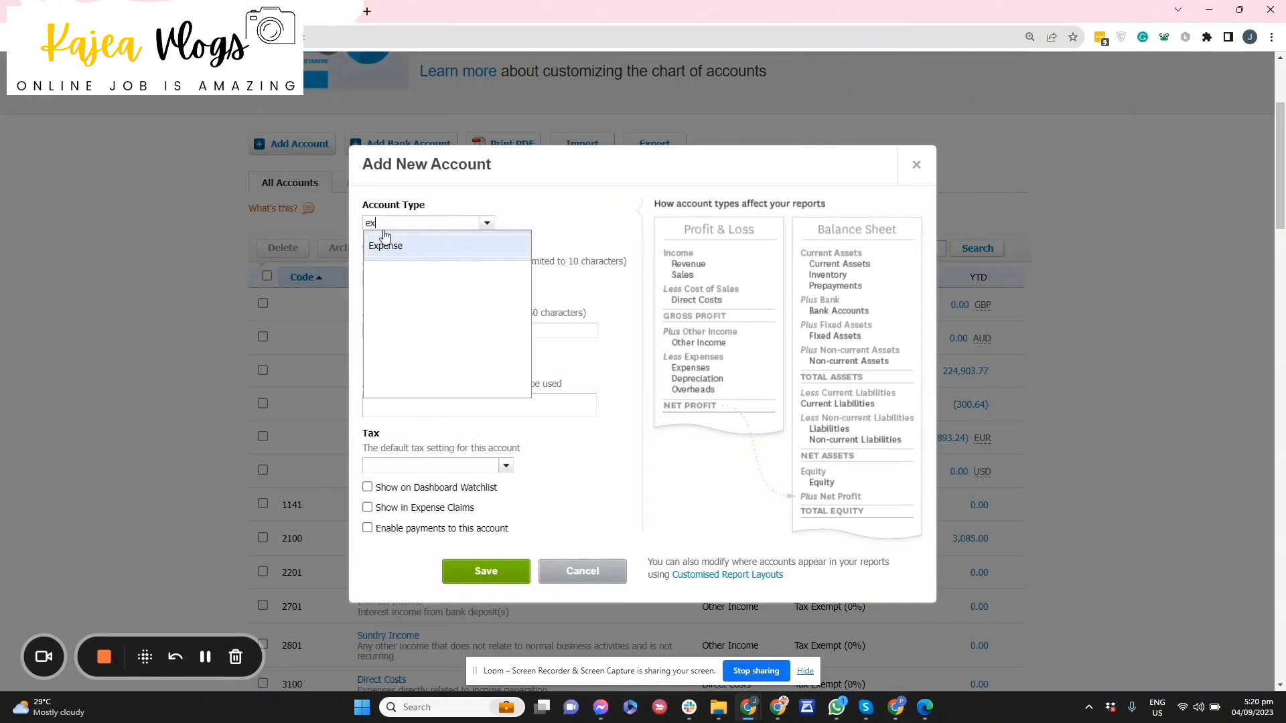
click(389, 247)
click(391, 284)
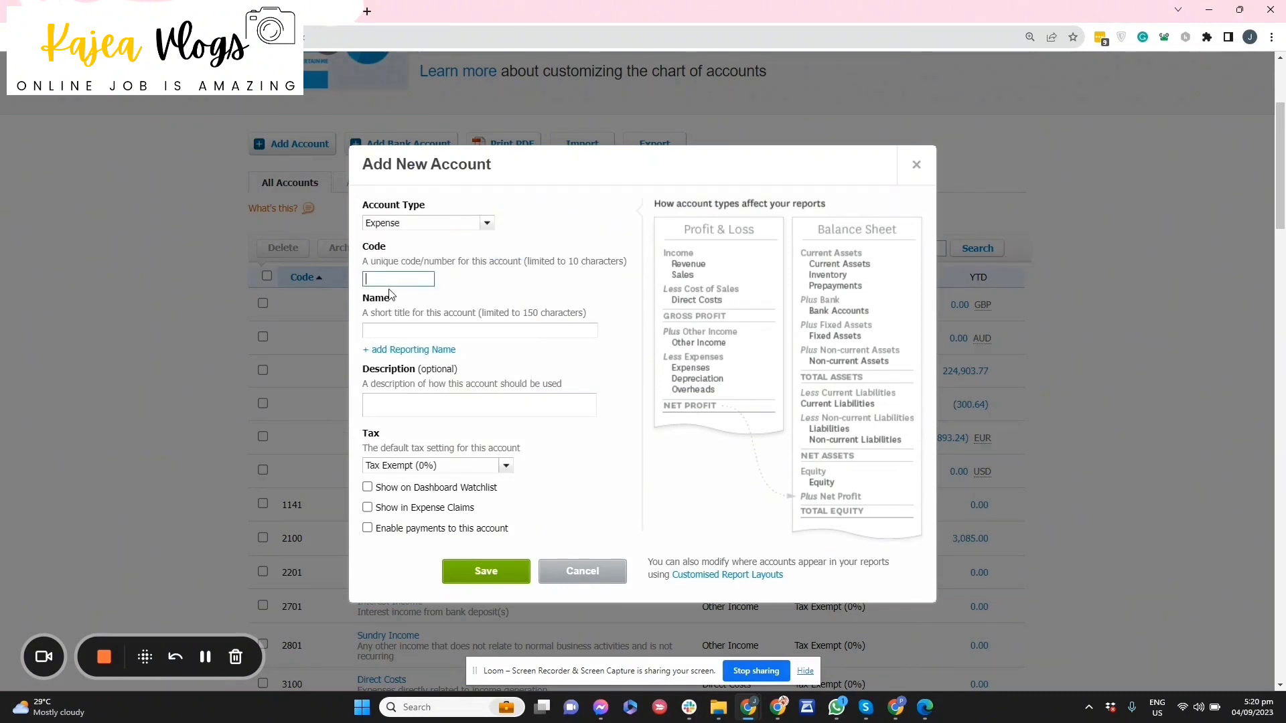
text(0001)
click(414, 347)
text(Interest Expense)
click(479, 589)
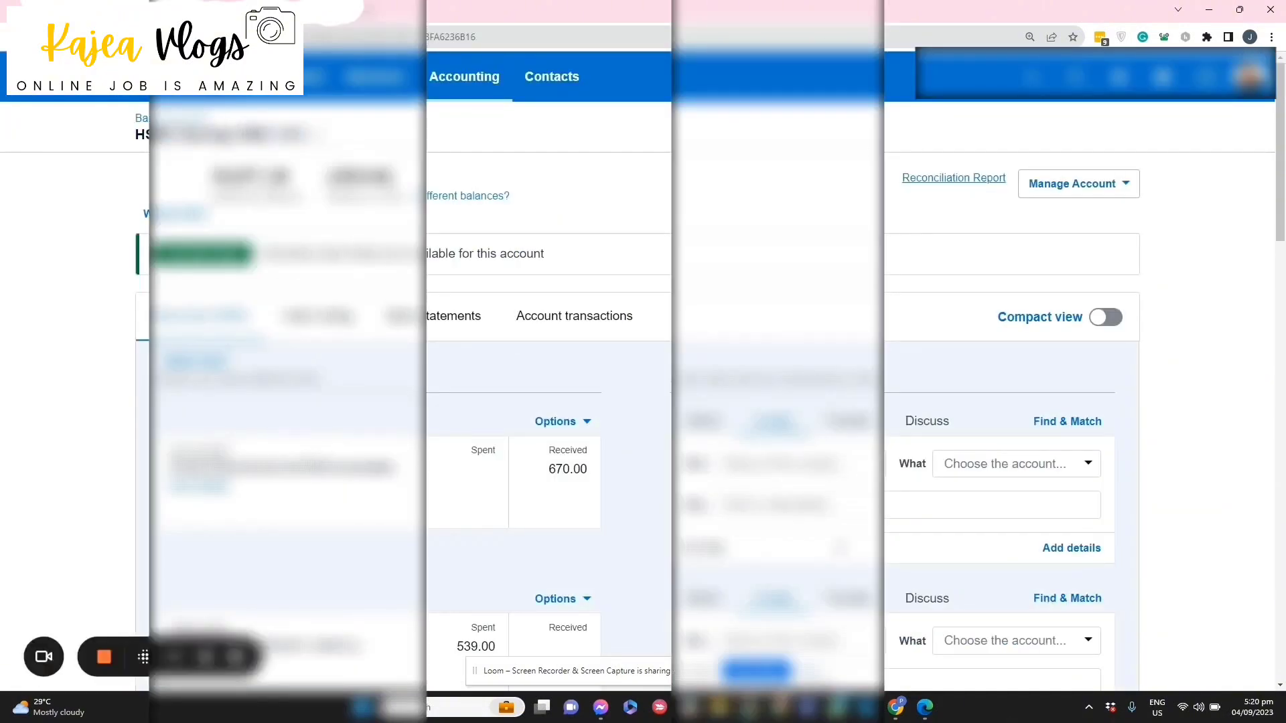
Switch the HSBC Savings HKD account from the reconcile list to cash coding.
scroll(134, 198, down, 3)
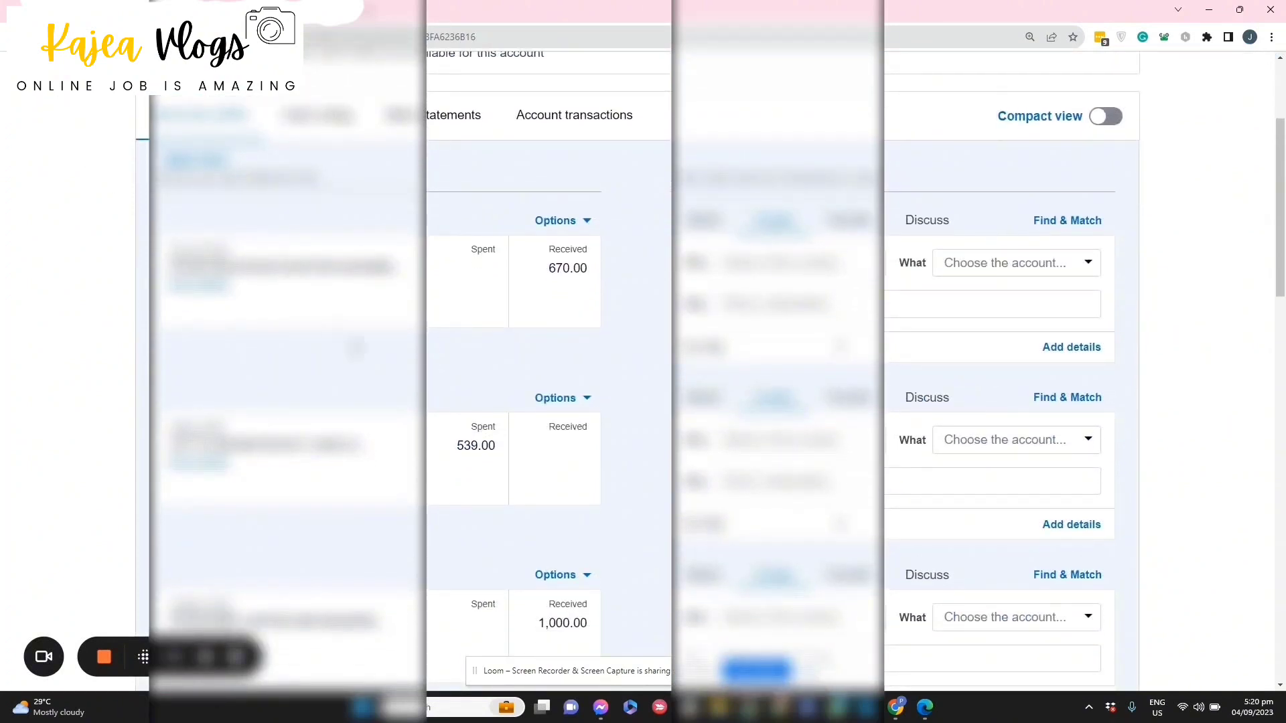
scroll(638, 368, down, 9)
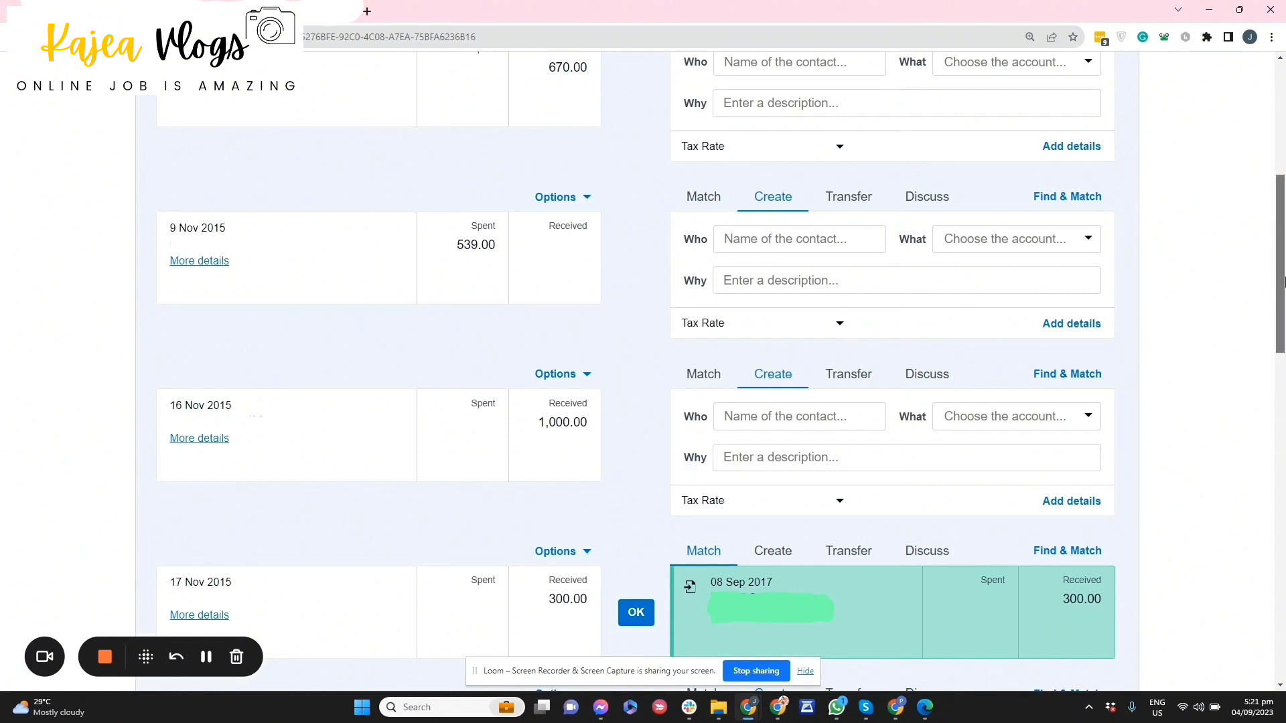
drag(1280, 268, 1266, 193)
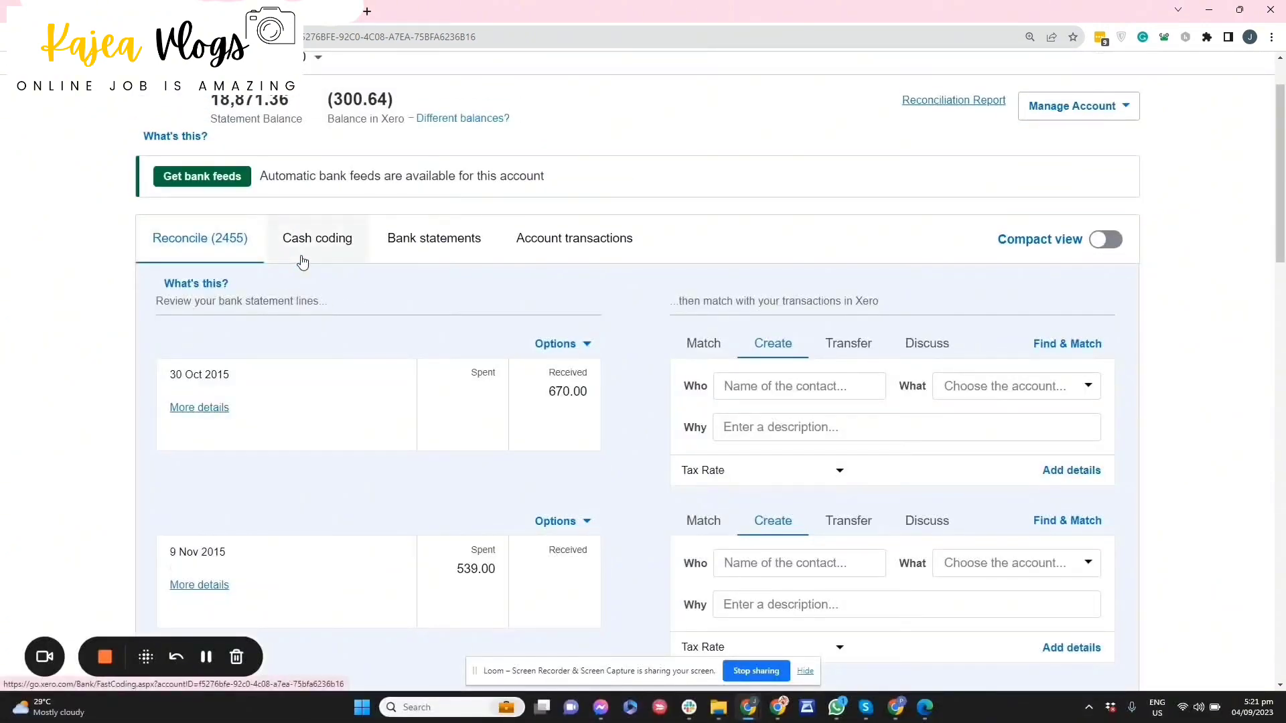
click(300, 256)
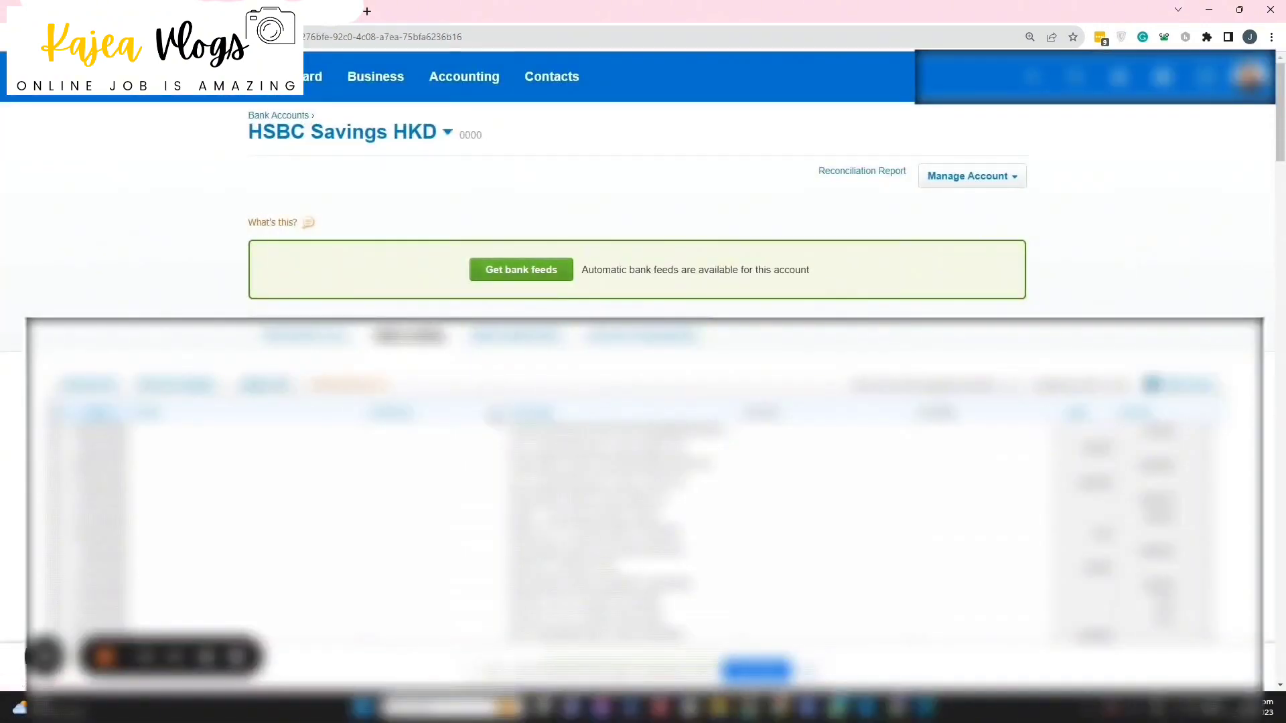
Sort the cash coding lines by description to group similar transactions.
scroll(643, 348, down, 2)
scroll(507, 348, up, 2)
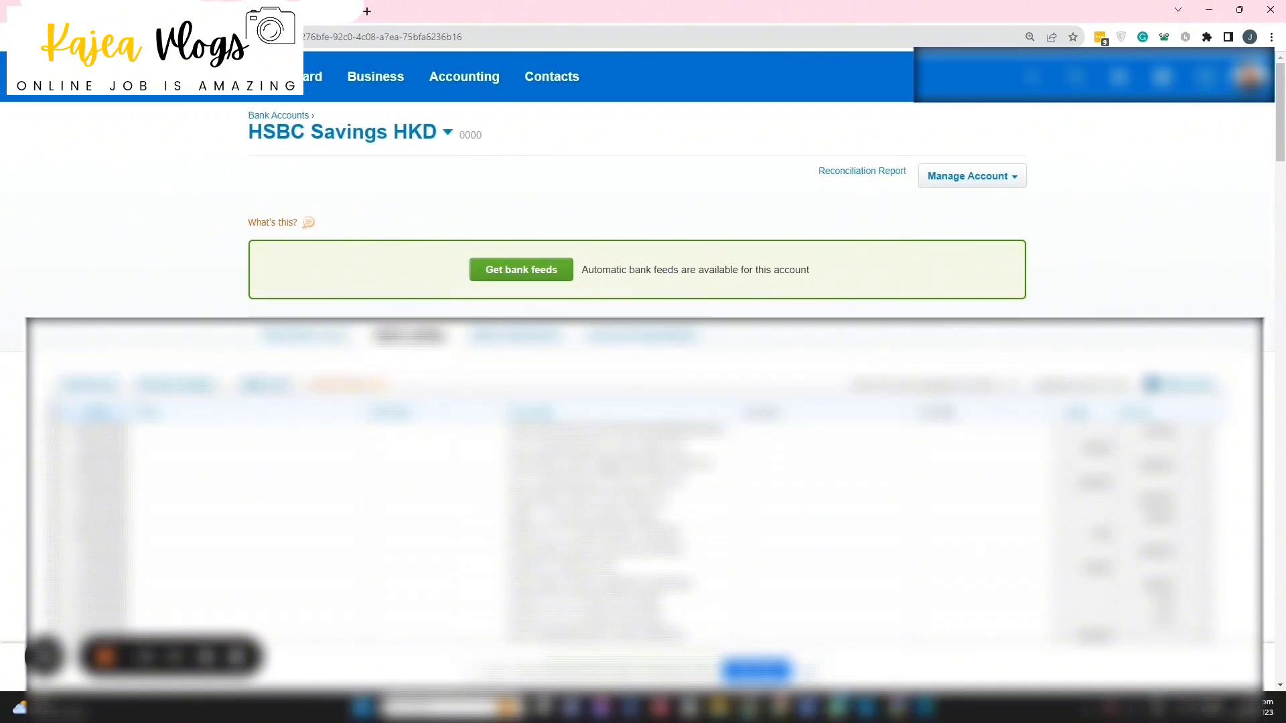
click(540, 415)
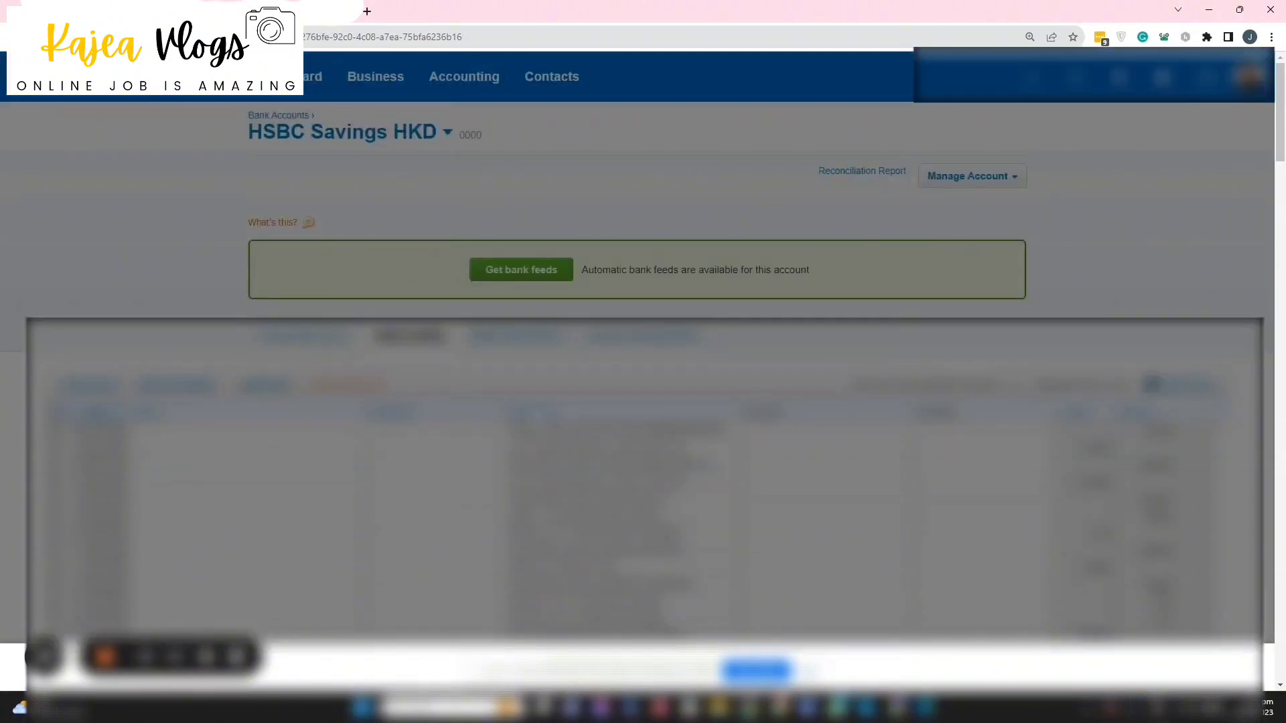
Select the five debit interest lines, from 28 Aug 2019 to 28 Dec 2019 in the list, and set their payee to HSBC.
scroll(540, 415, down, 4)
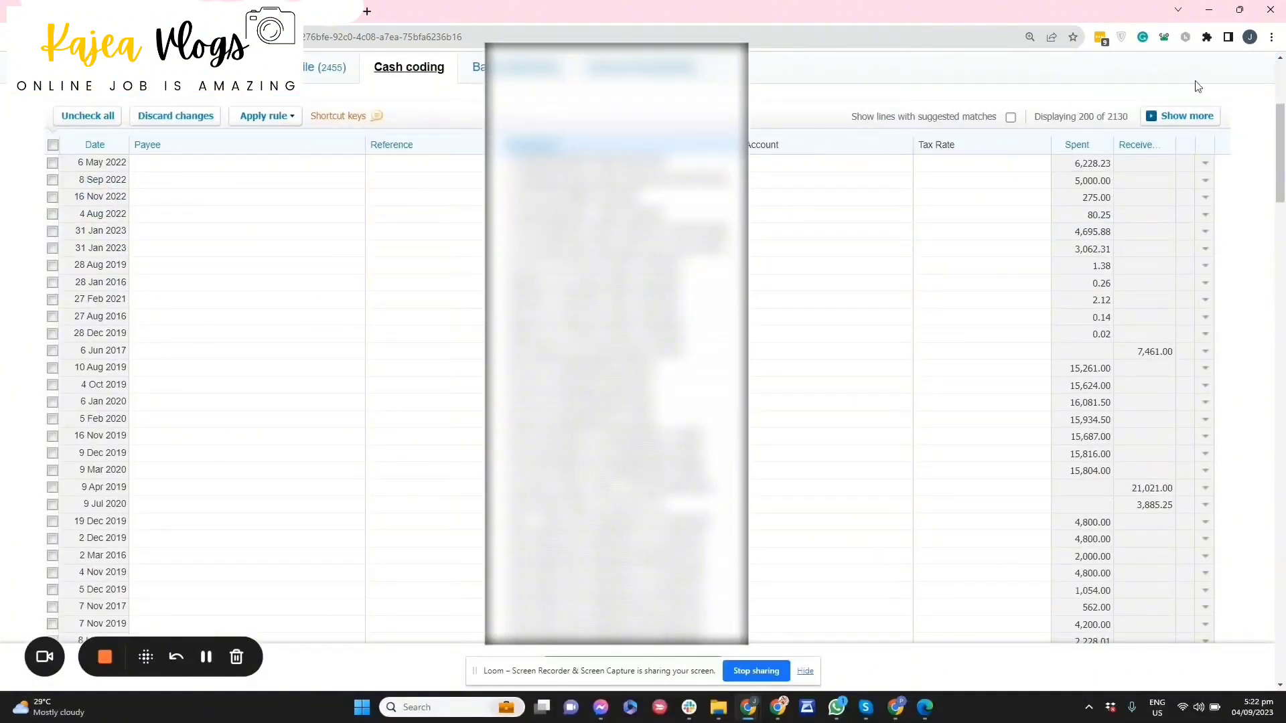
drag(1280, 177, 1281, 146)
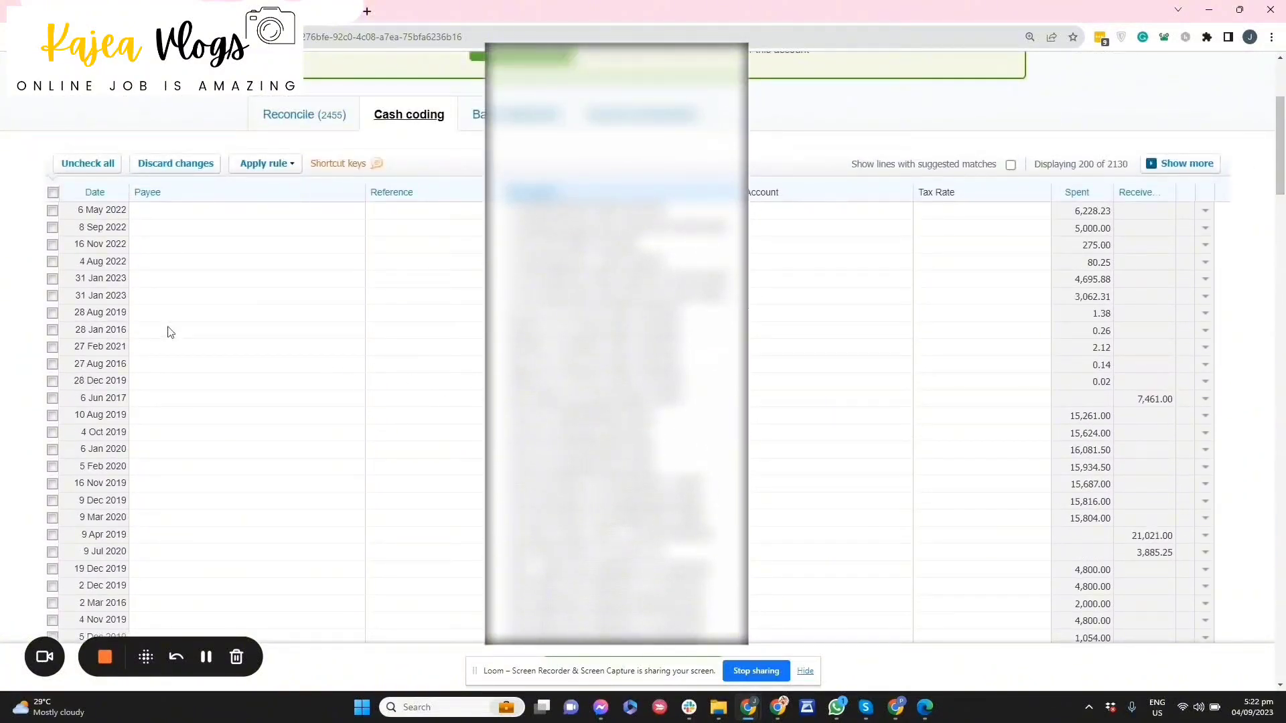
click(52, 313)
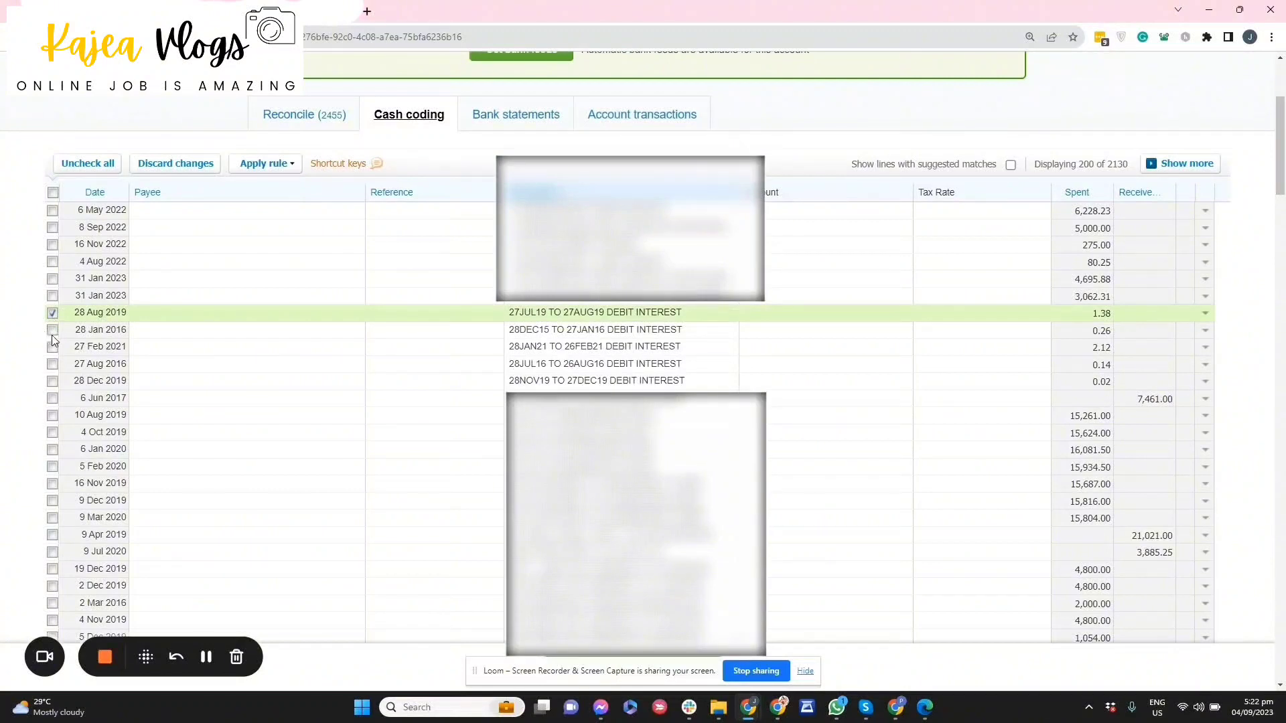
click(53, 330)
click(53, 347)
click(52, 363)
click(52, 381)
text(HSBC)
key(Tab)
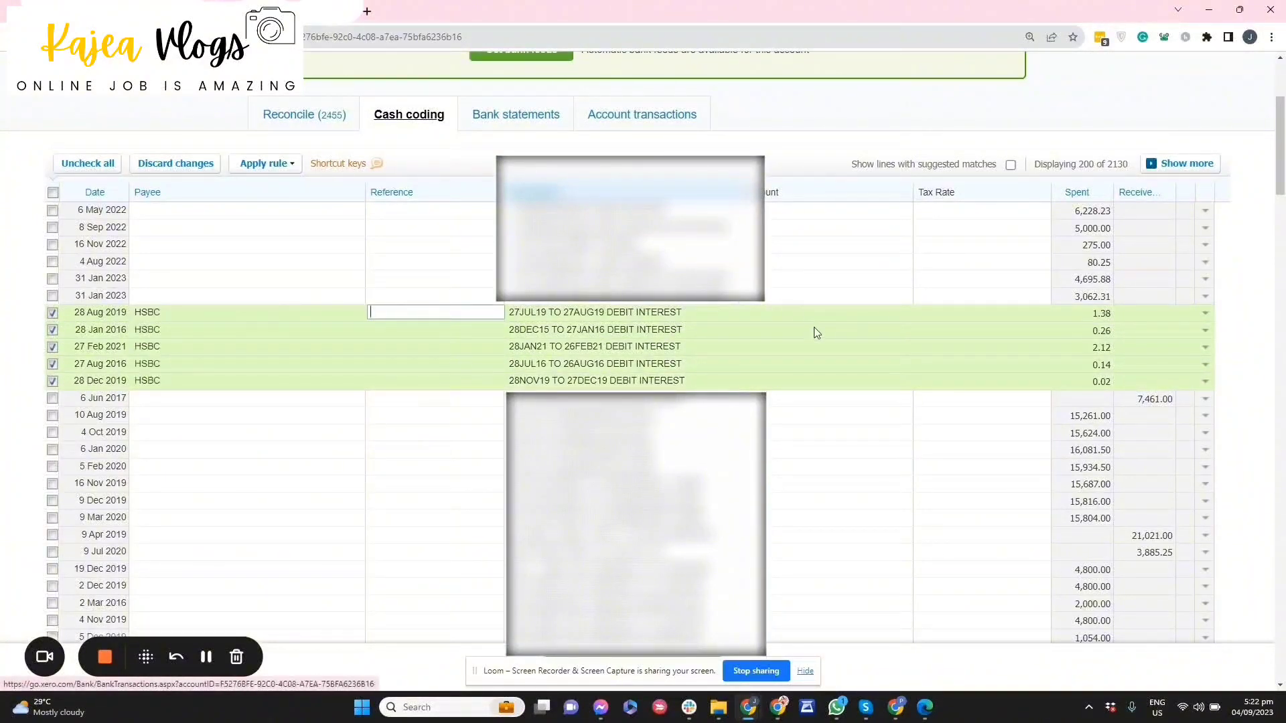
Assign the account 0001 - Interest Expense to the selected debit interest lines, then save and reconcile them.
triple_click(794, 322)
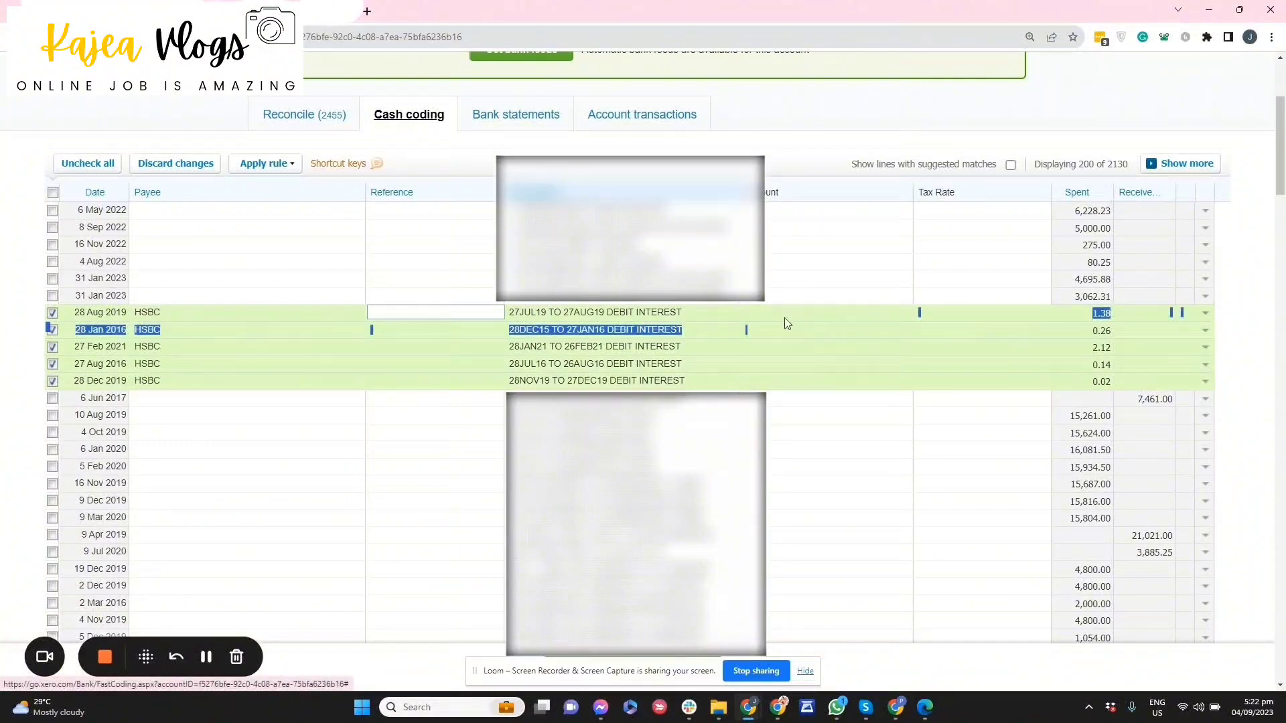
click(785, 317)
text(Interest)
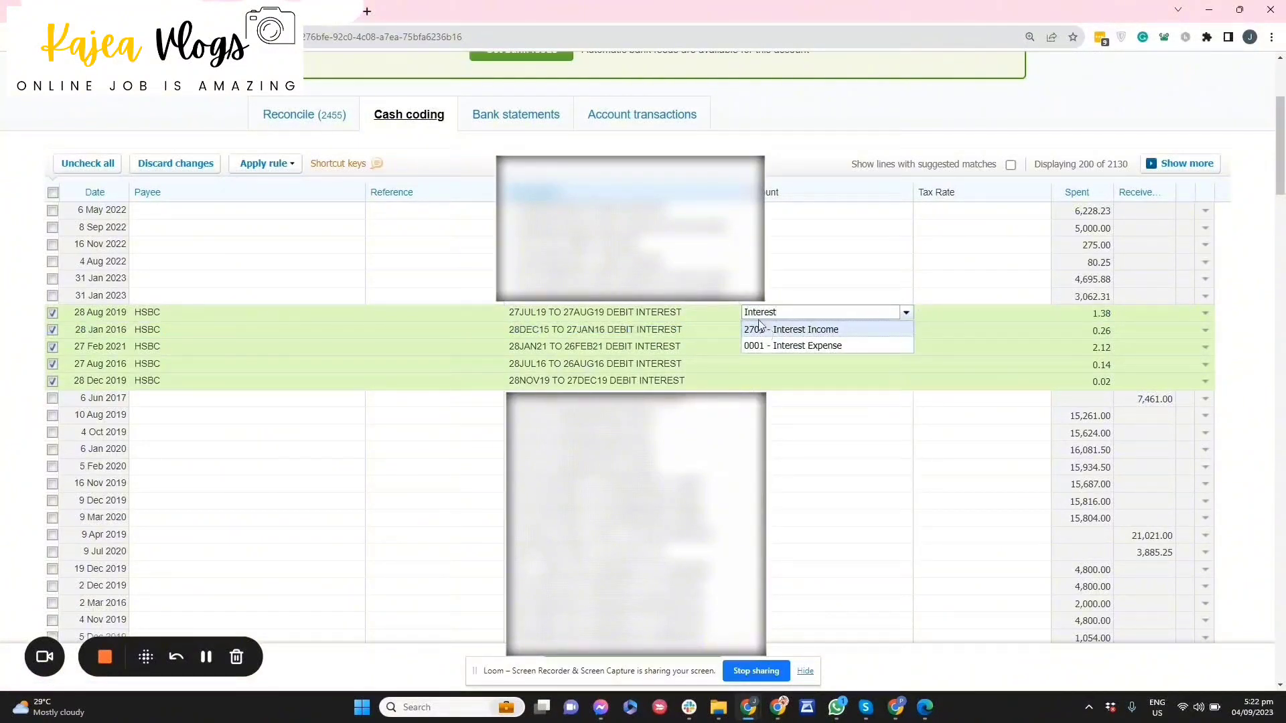
click(790, 346)
key(Tab)
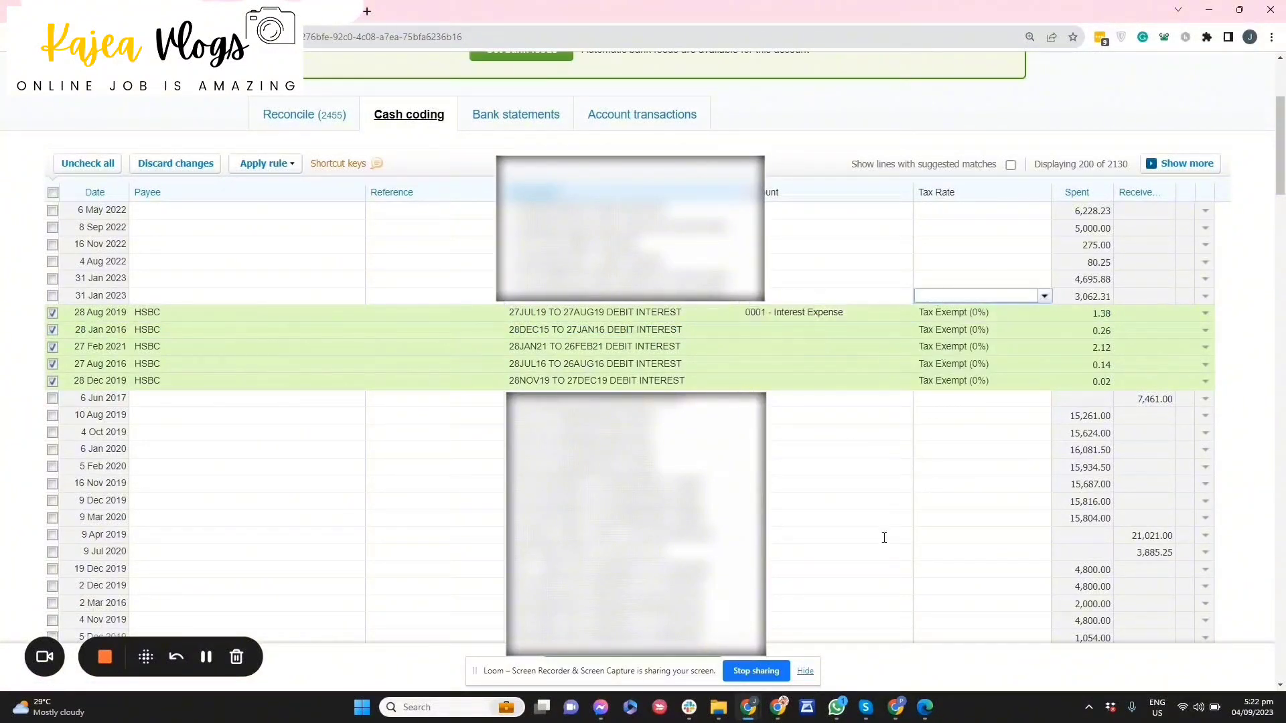
click(791, 651)
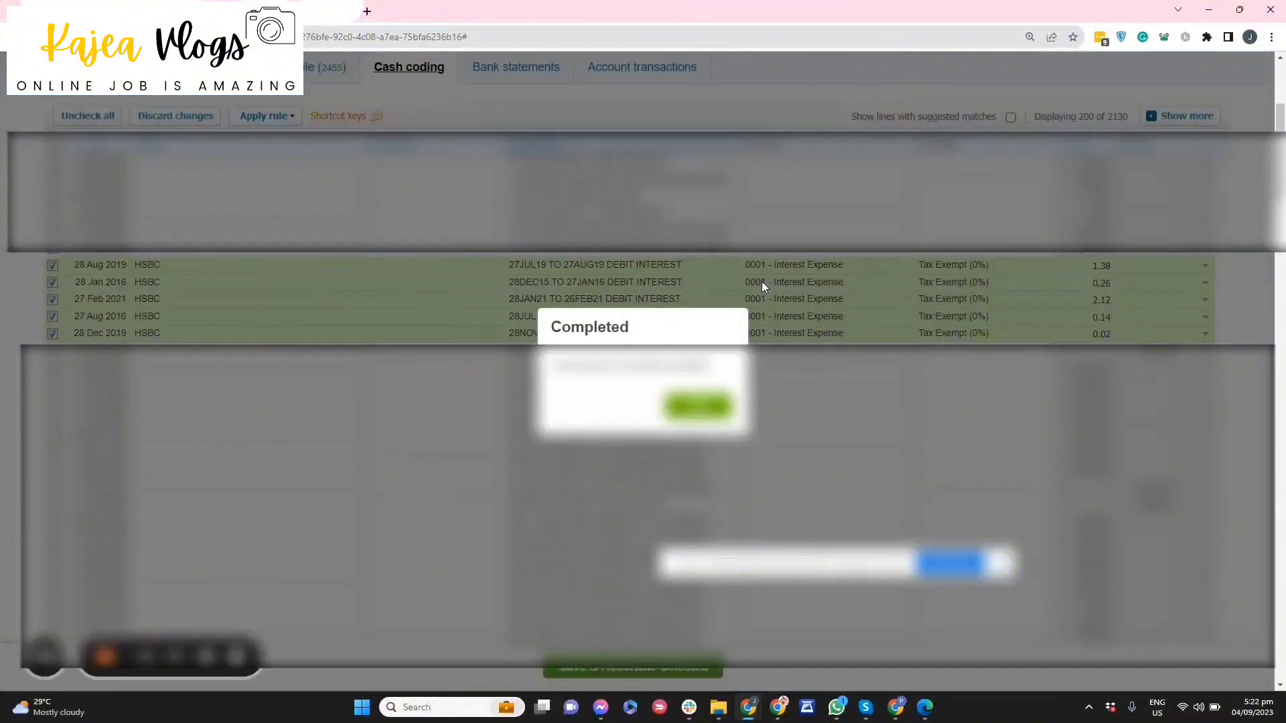
Dismiss the completion message and sort the cash coding lines by description in descending order to group the charges.
click(699, 406)
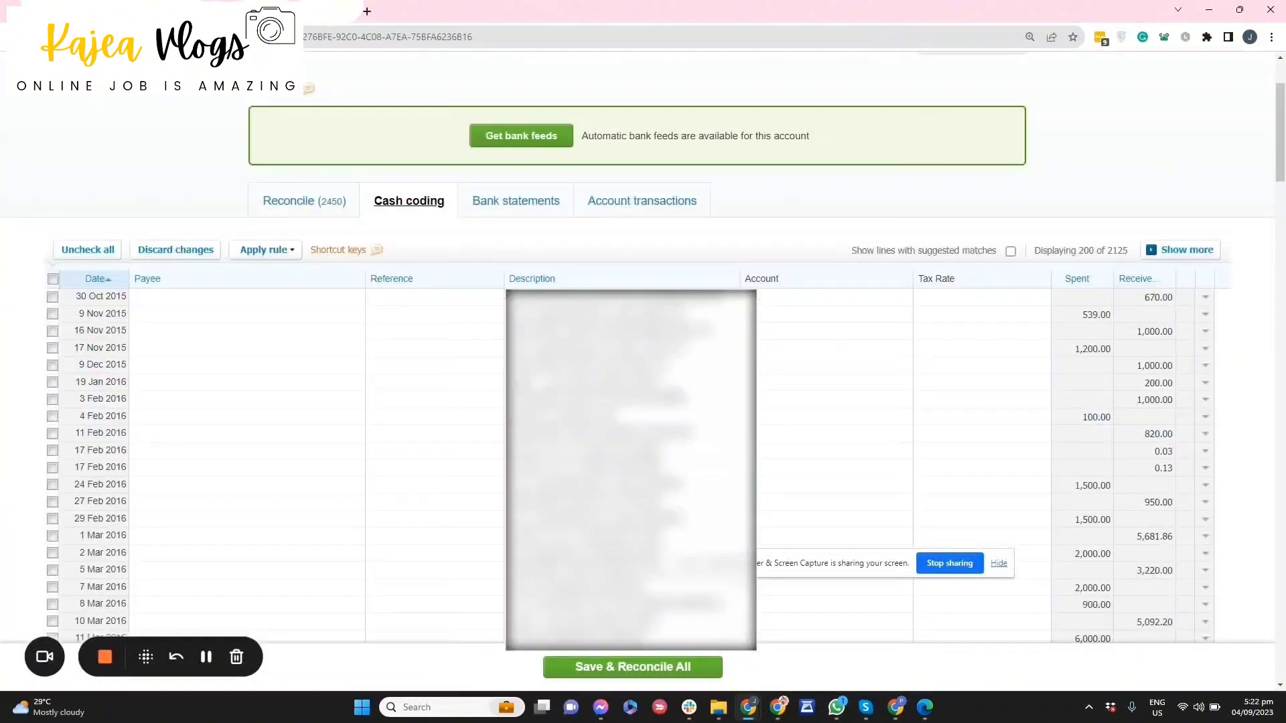
click(543, 279)
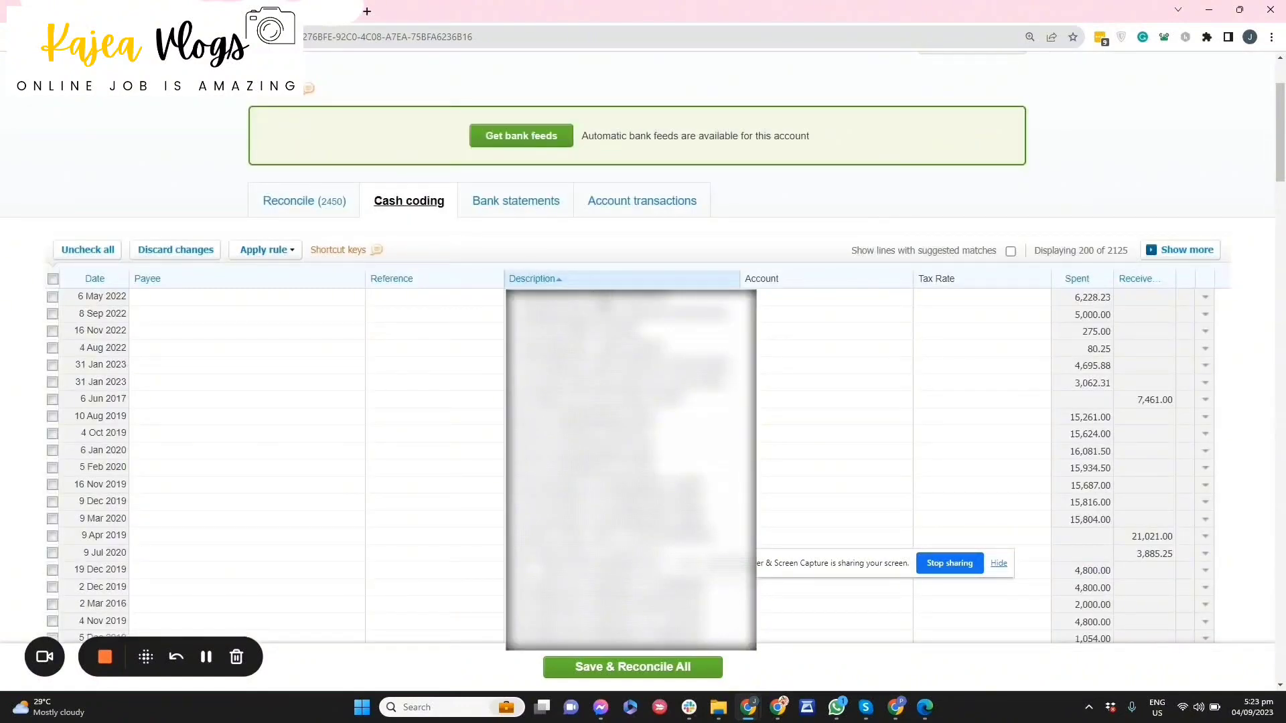
scroll(643, 348, down, 8)
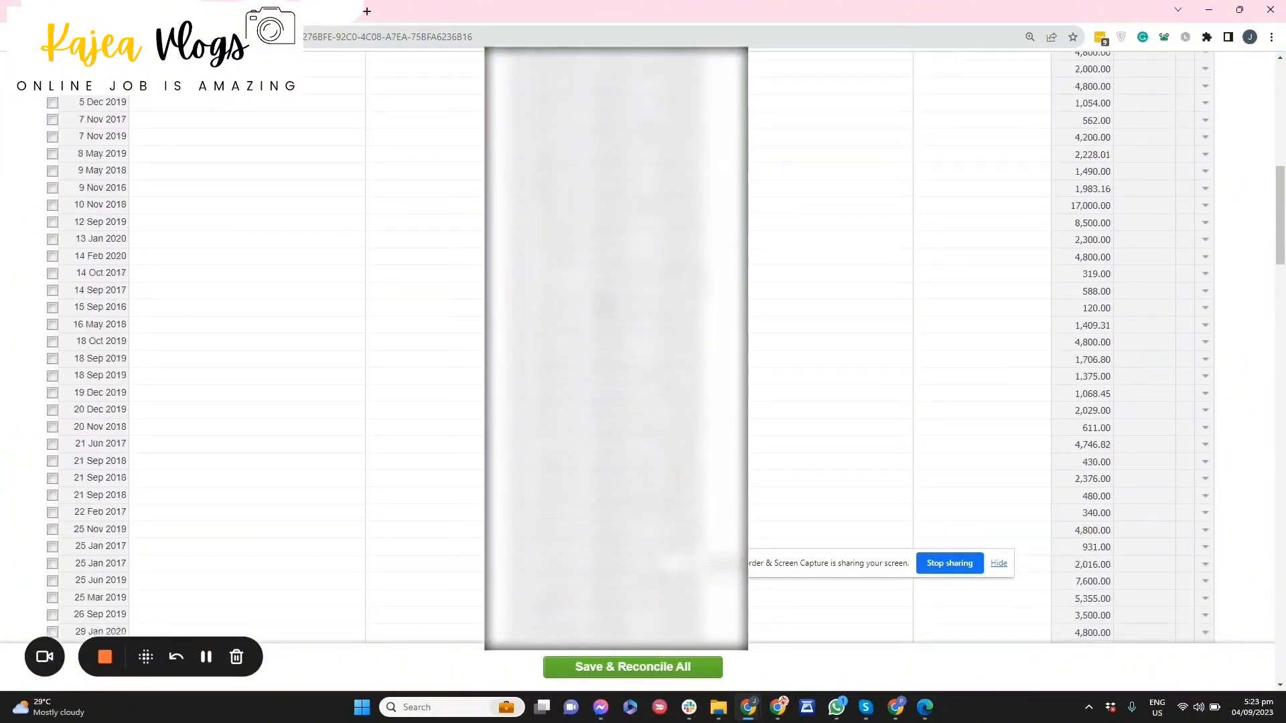
drag(1280, 221, 1280, 187)
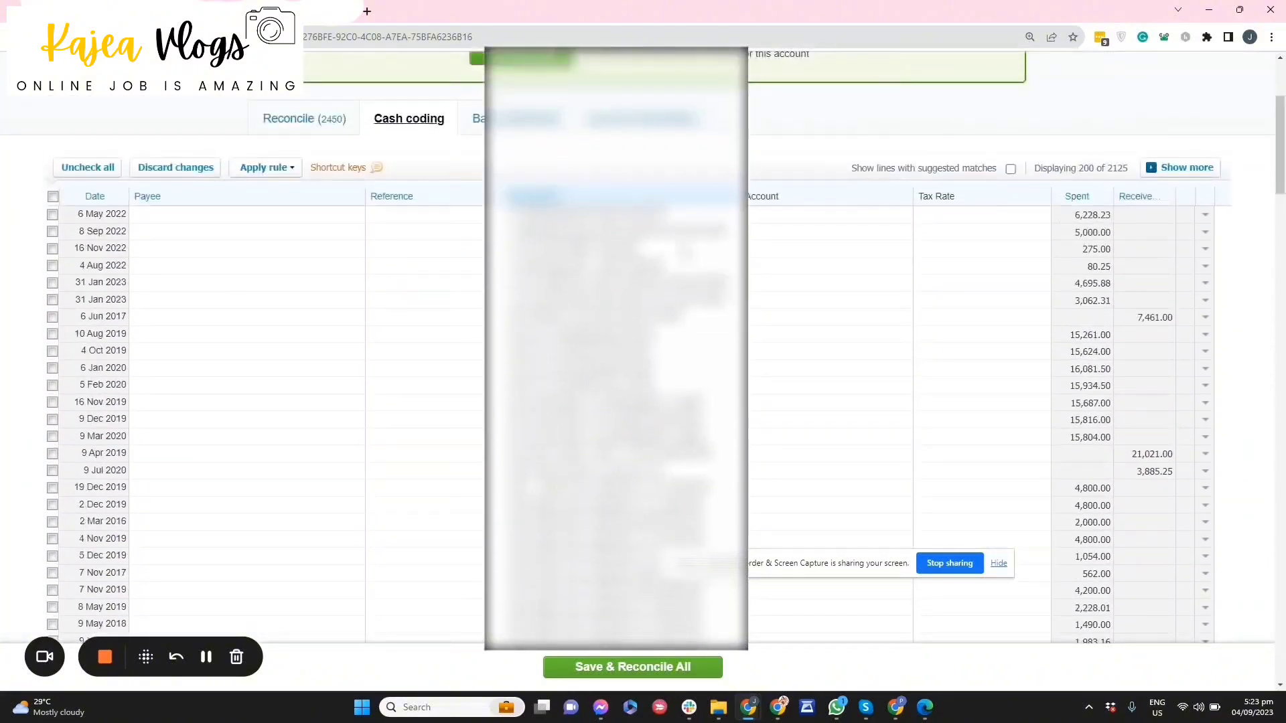
click(625, 199)
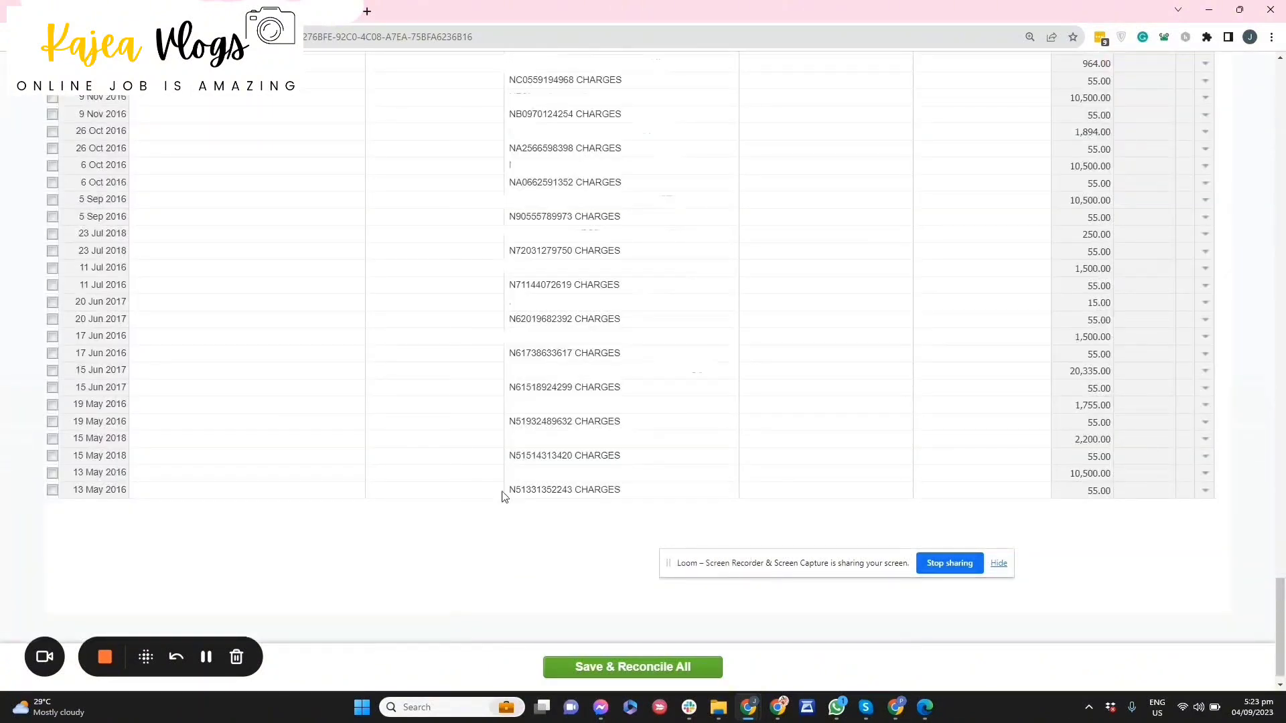
Select the fourteen 55.00 lines described as CHARGES, from 13 May 2016 up to 8 Dec 2016 in the list.
click(52, 491)
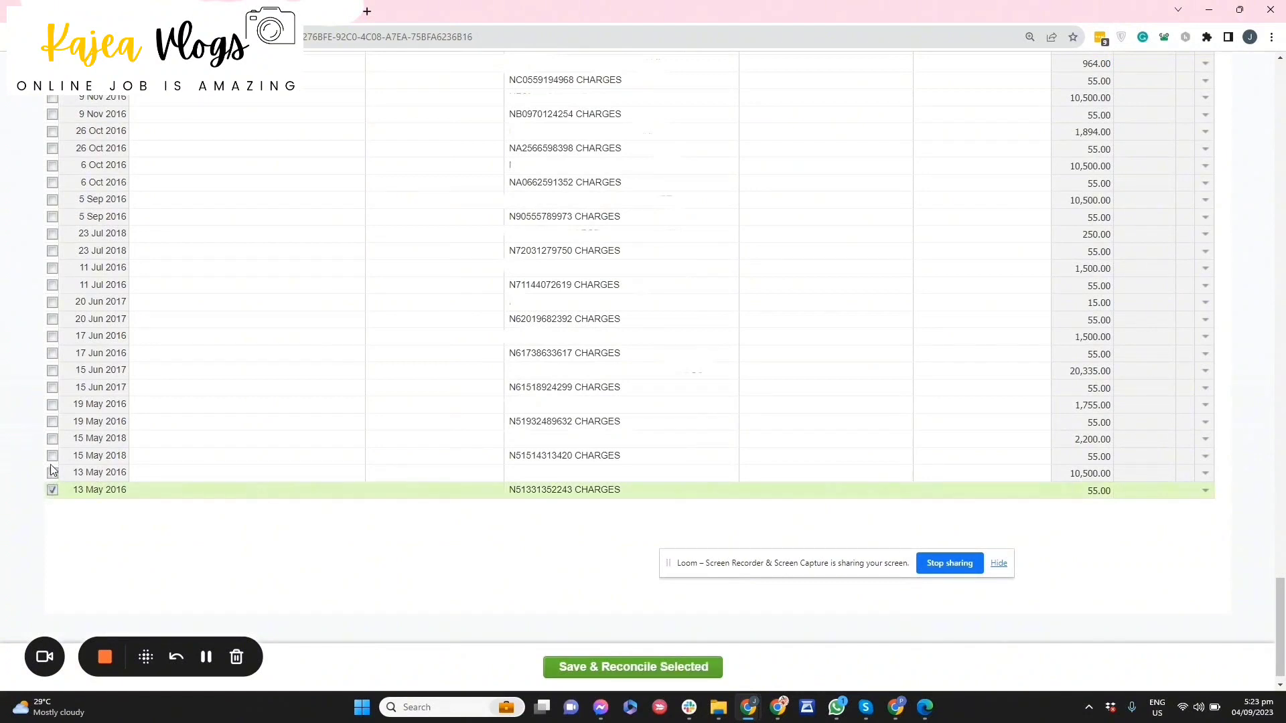
click(52, 459)
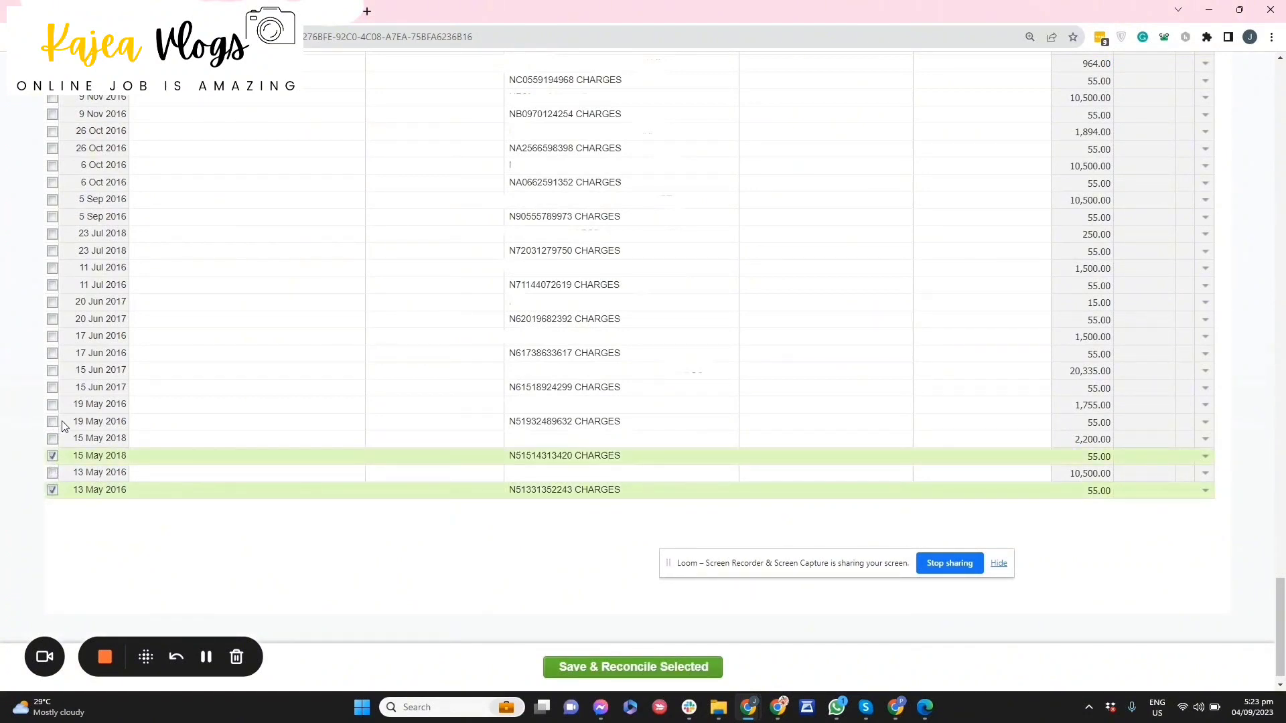
click(53, 422)
click(53, 388)
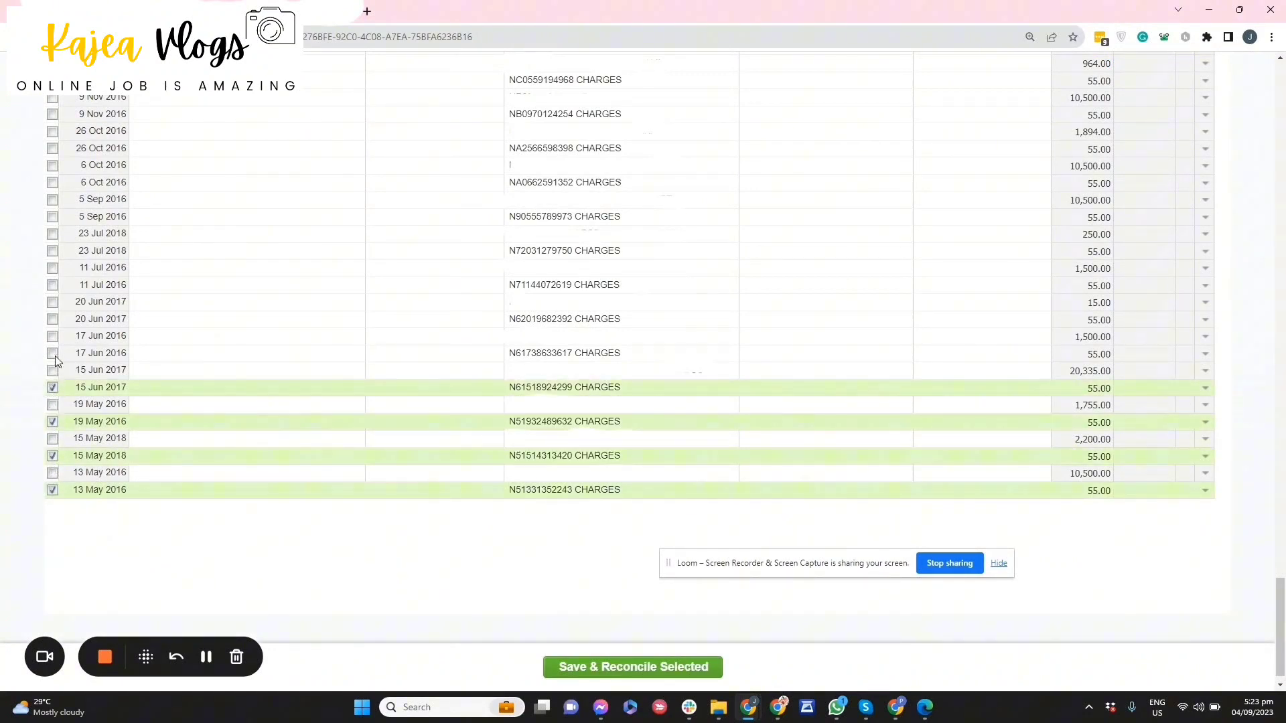
click(53, 354)
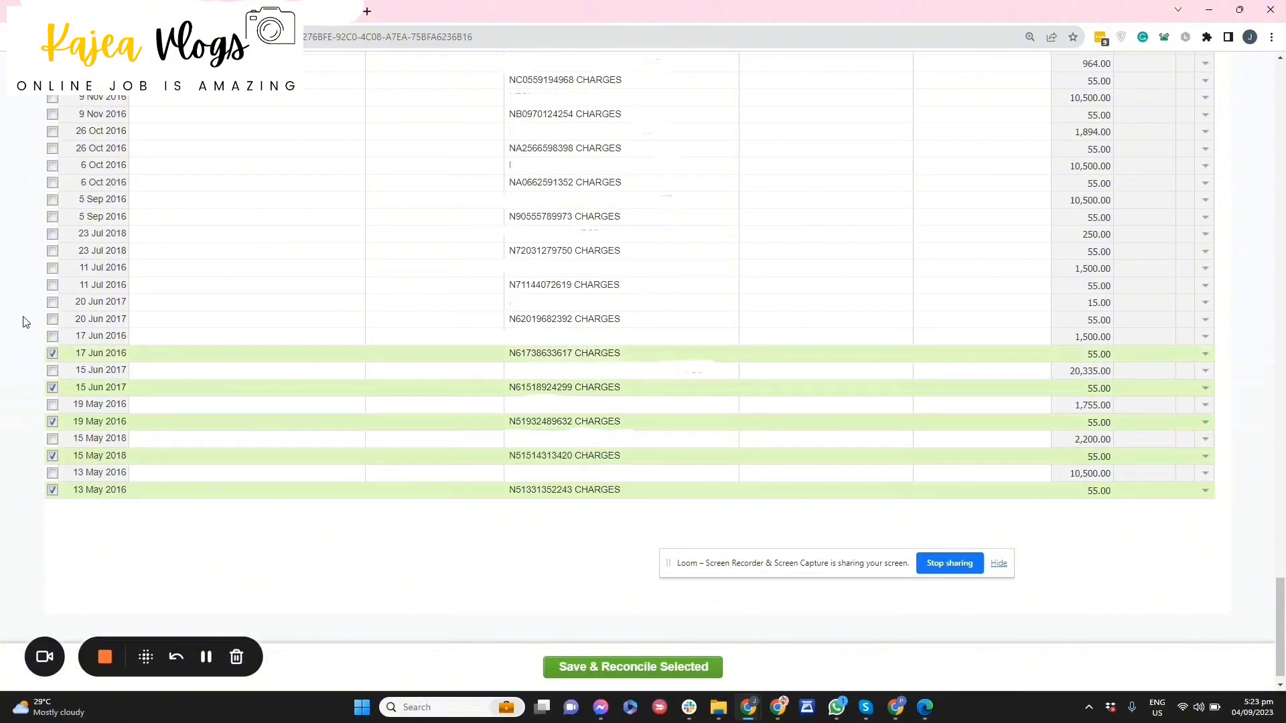
click(53, 320)
click(53, 286)
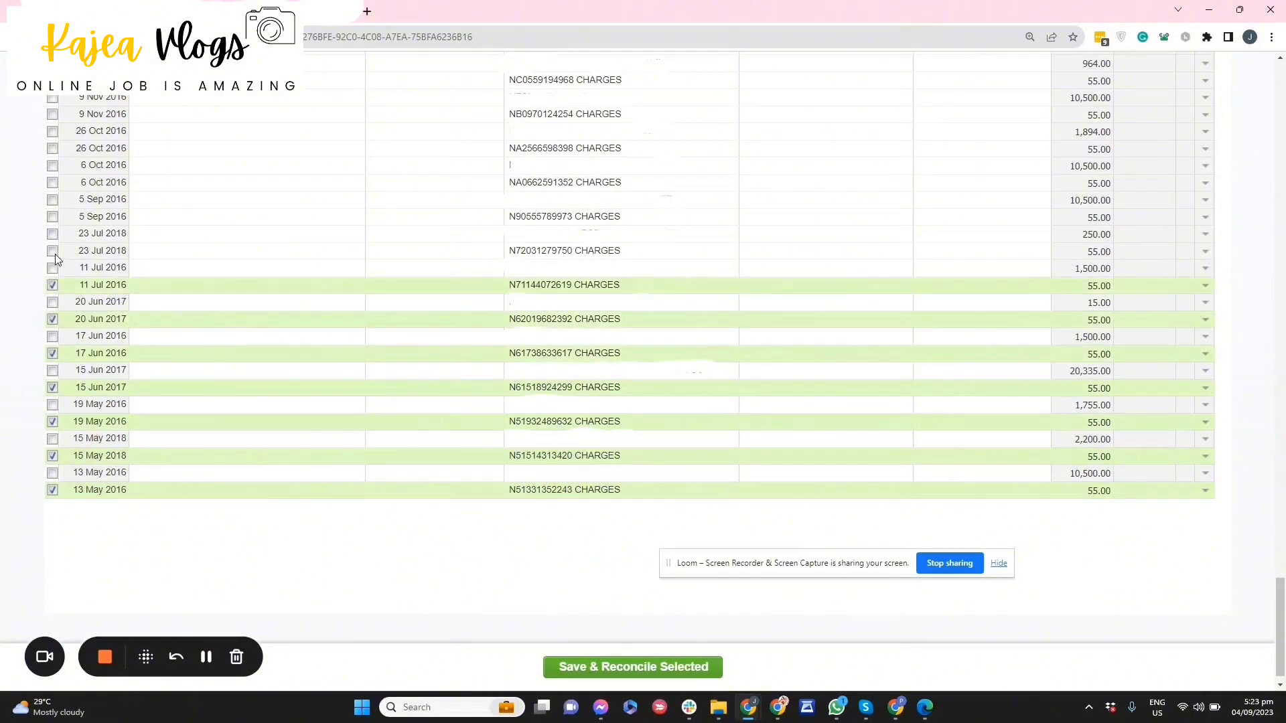
click(53, 252)
click(53, 217)
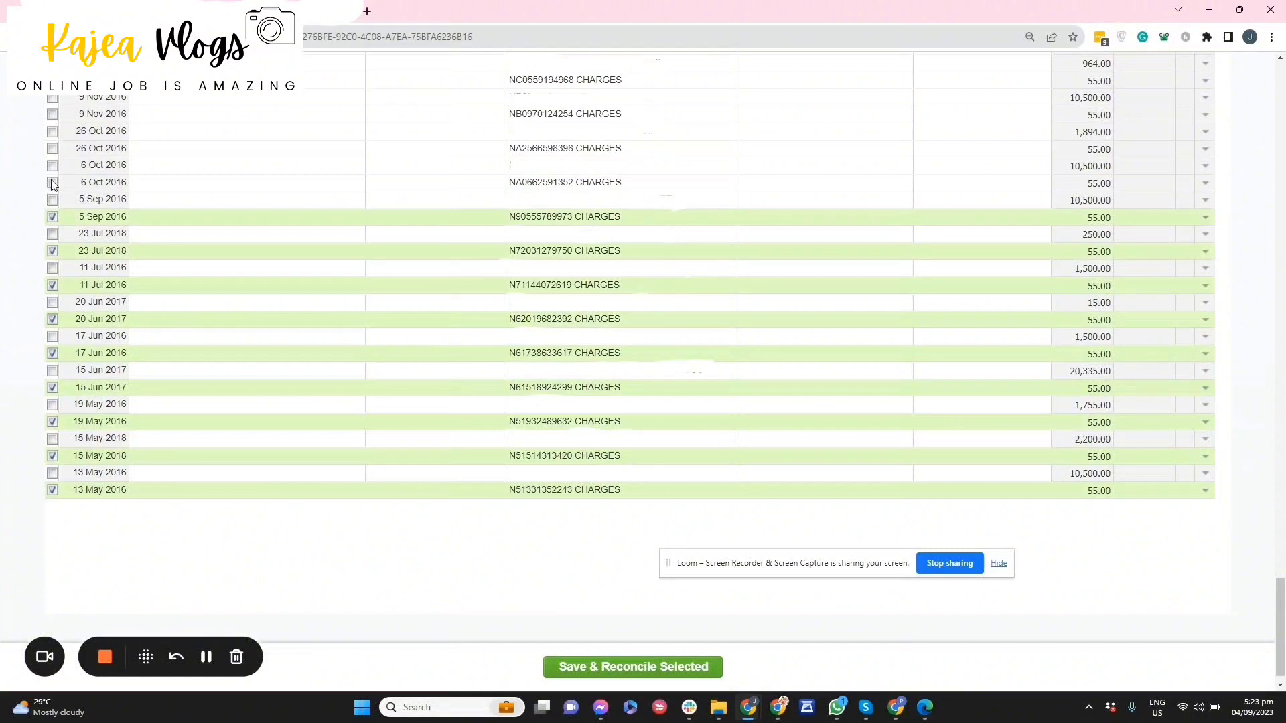
click(52, 183)
click(53, 149)
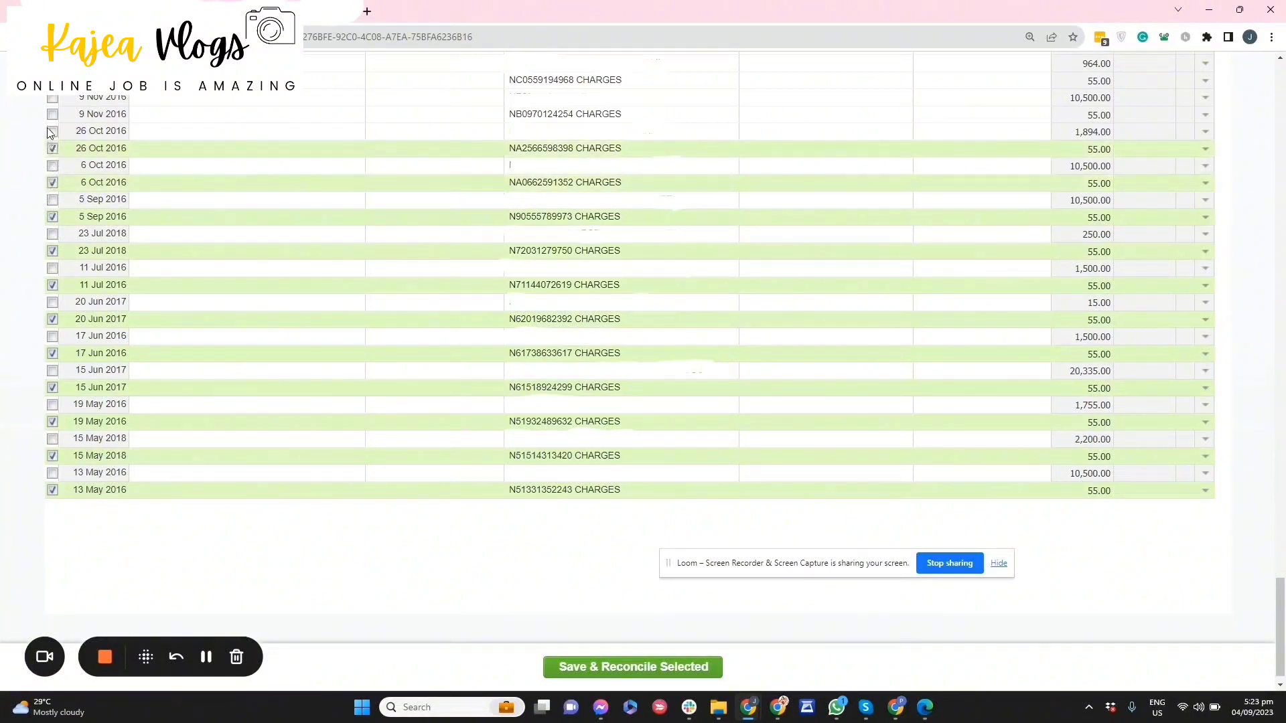
click(53, 115)
click(52, 81)
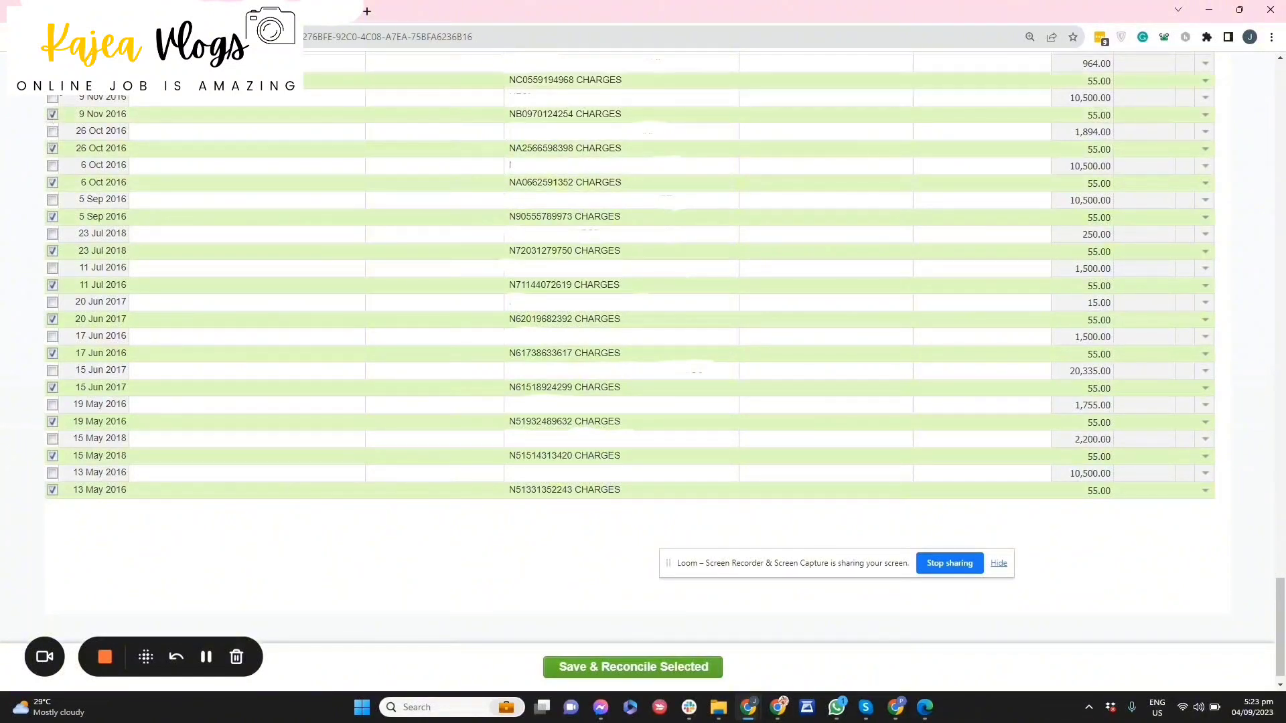
scroll(93, 140, up, 2)
click(53, 179)
Set the selected charges lines to payee HSBC and account 4104 - Bank Charges, then save and reconcile them.
text(HSBC)
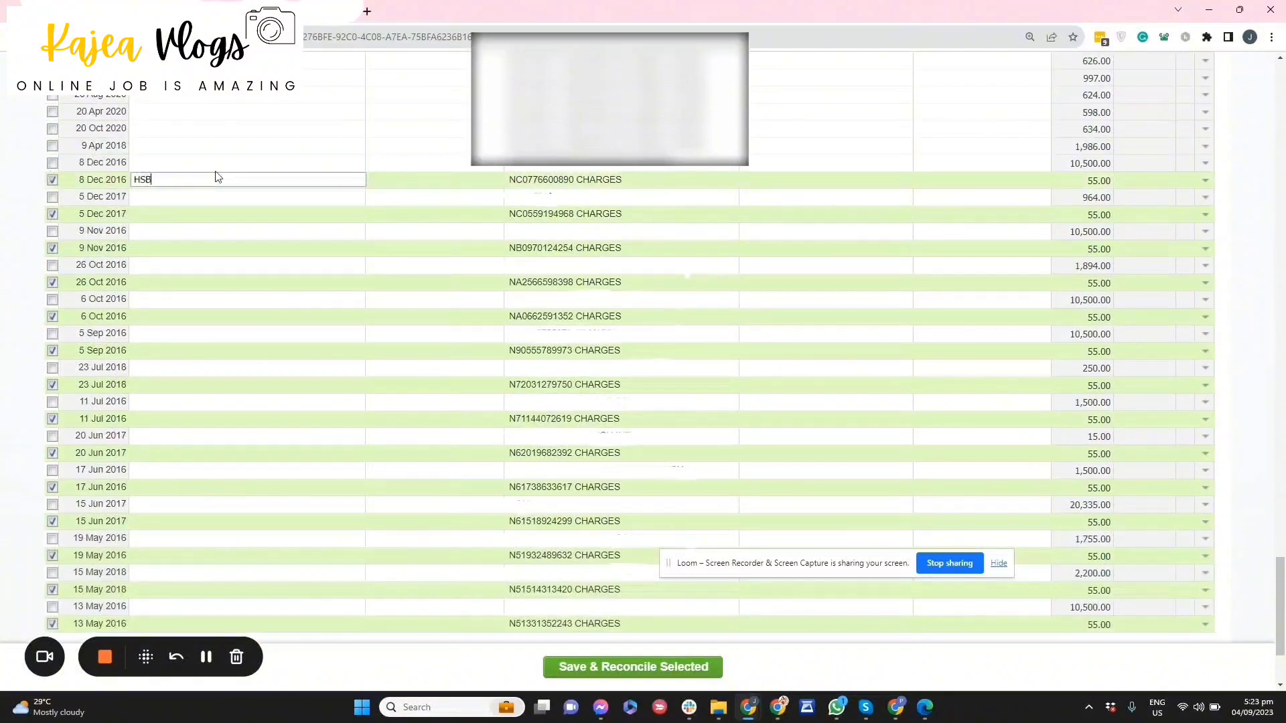
key(Tab)
click(787, 180)
text(bank)
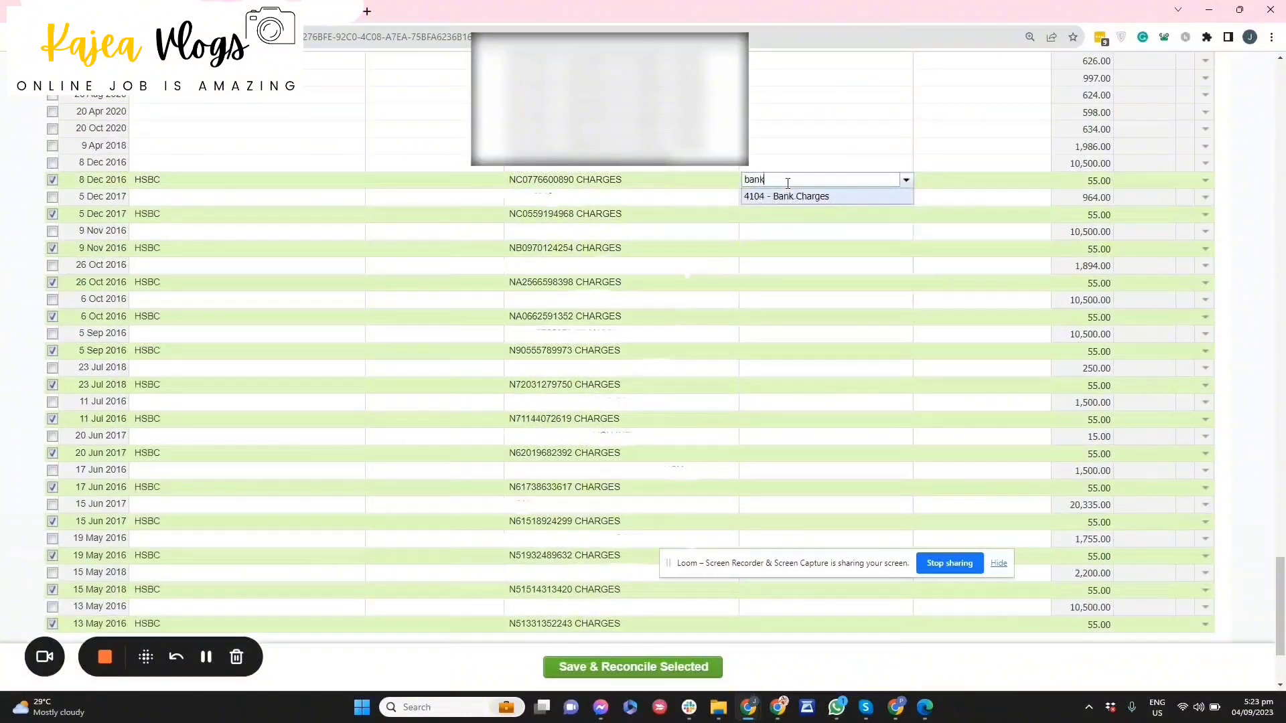
click(786, 196)
scroll(736, 402, down, 1)
click(632, 666)
click(706, 410)
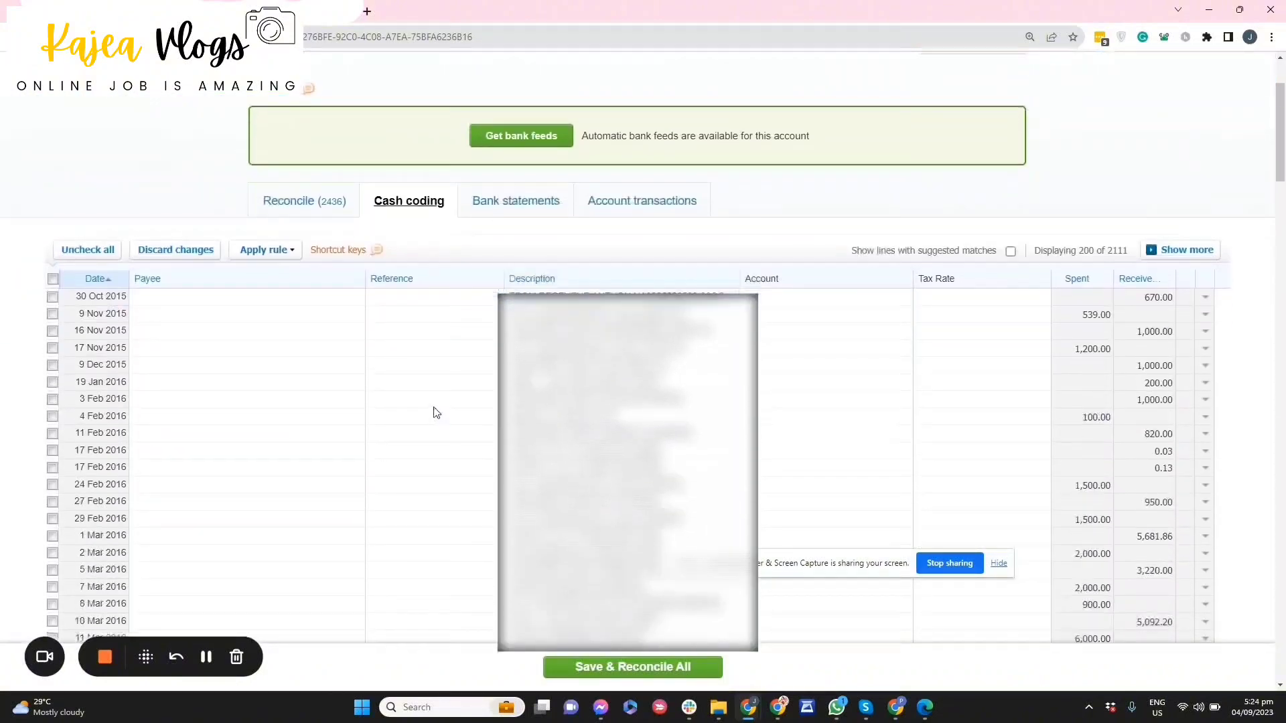
Review the remaining cash coding lines by sorting on description, spent amount and received amount to look for more groups.
click(539, 282)
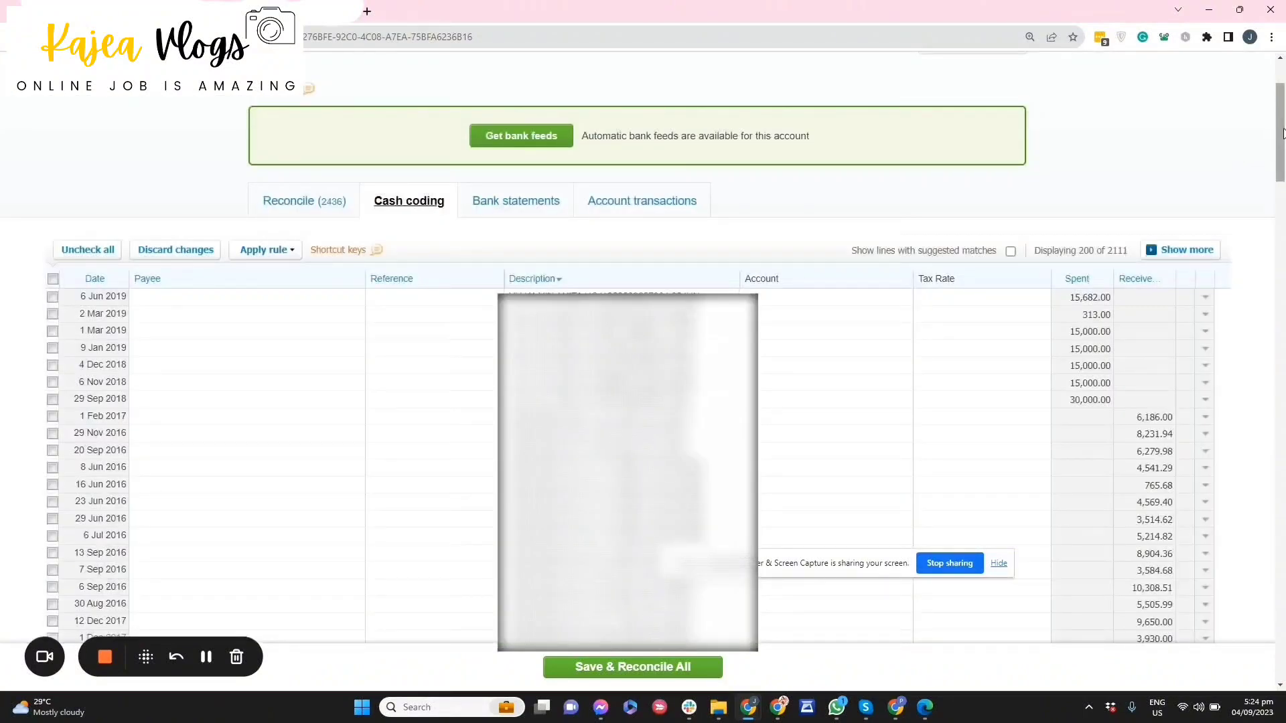
mouse_move(1280, 133)
mouse_down()
mouse_move(1282, 623)
mouse_move(1282, 111)
mouse_up()
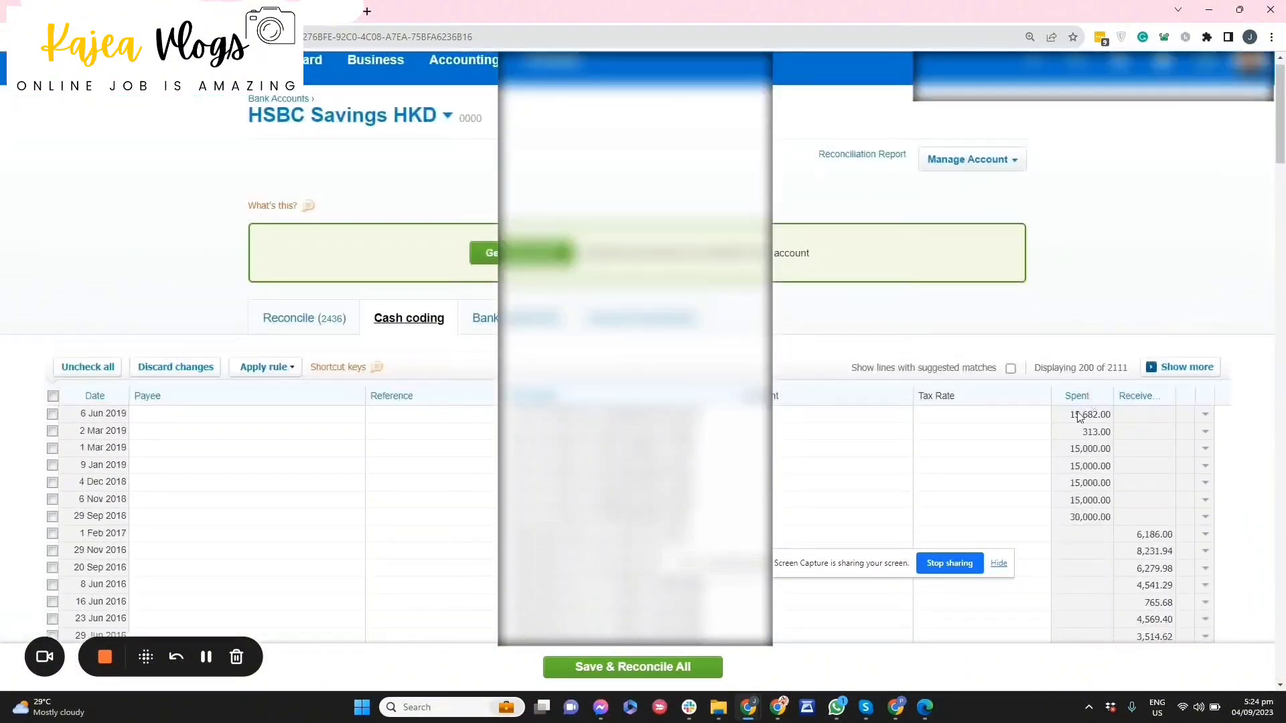
click(1079, 400)
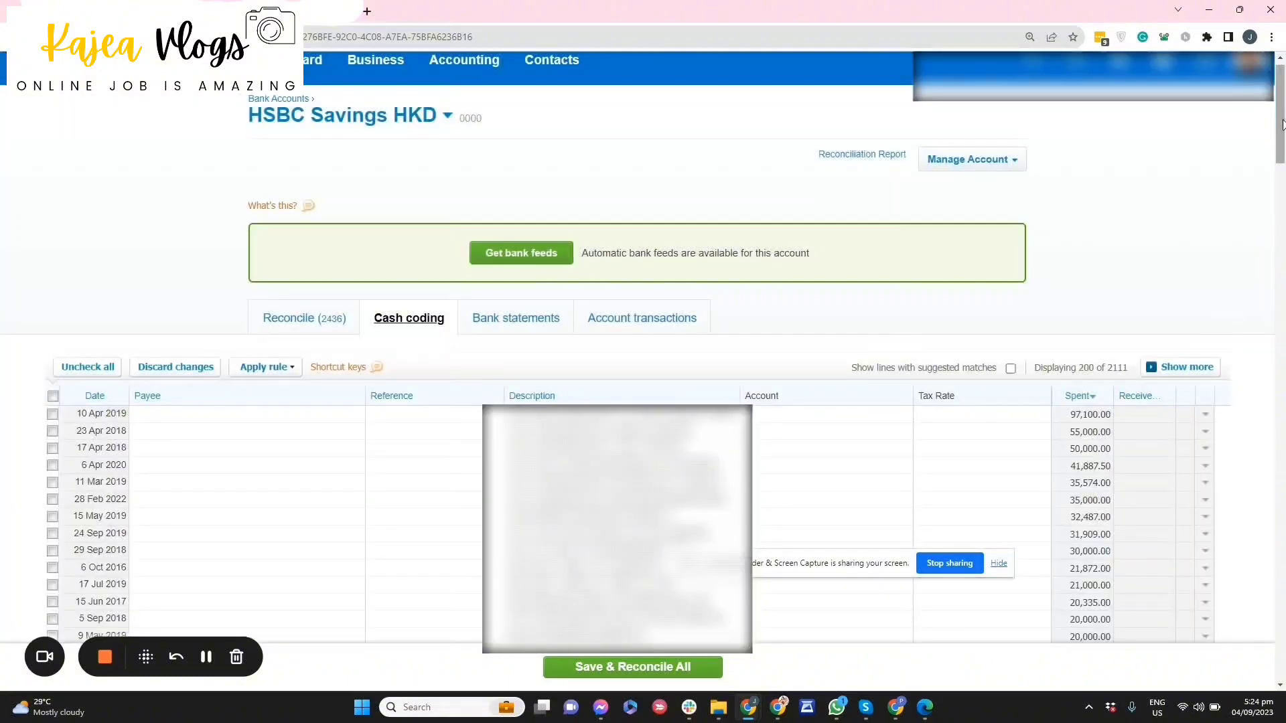
drag(1284, 129, 1237, 186)
scroll(1192, 228, up, 4)
click(1149, 272)
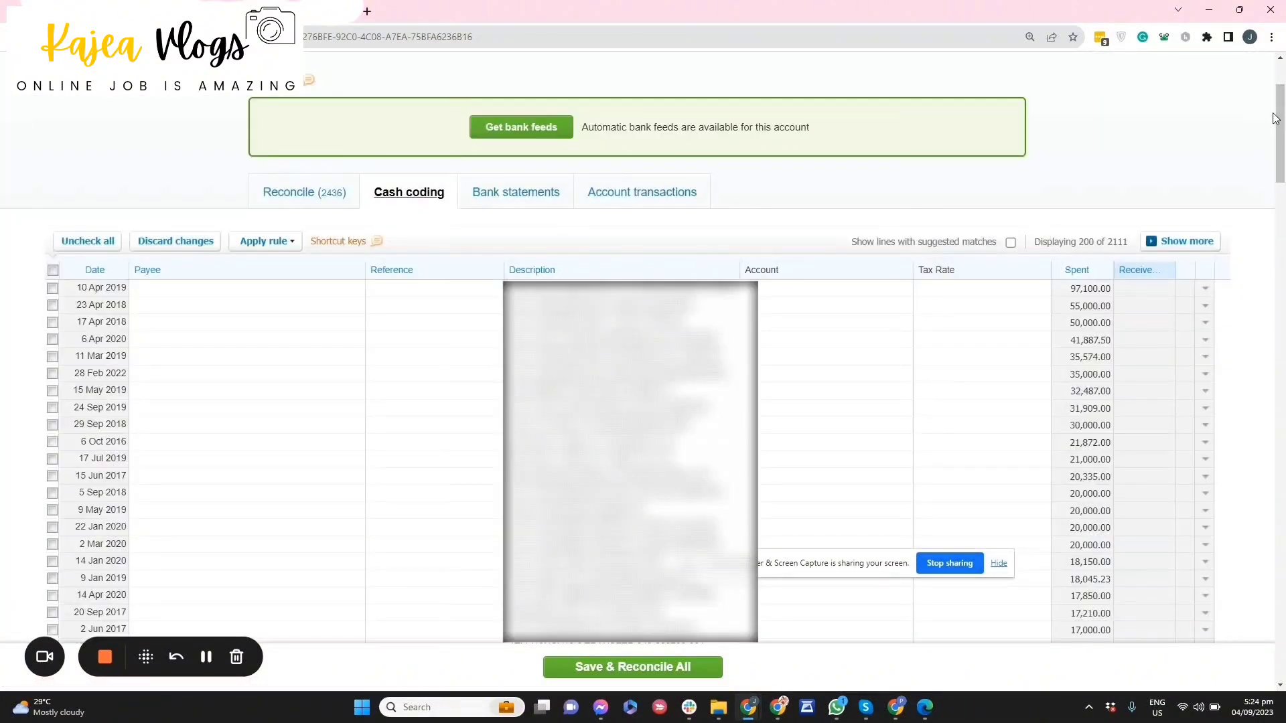
drag(1280, 175, 1280, 67)
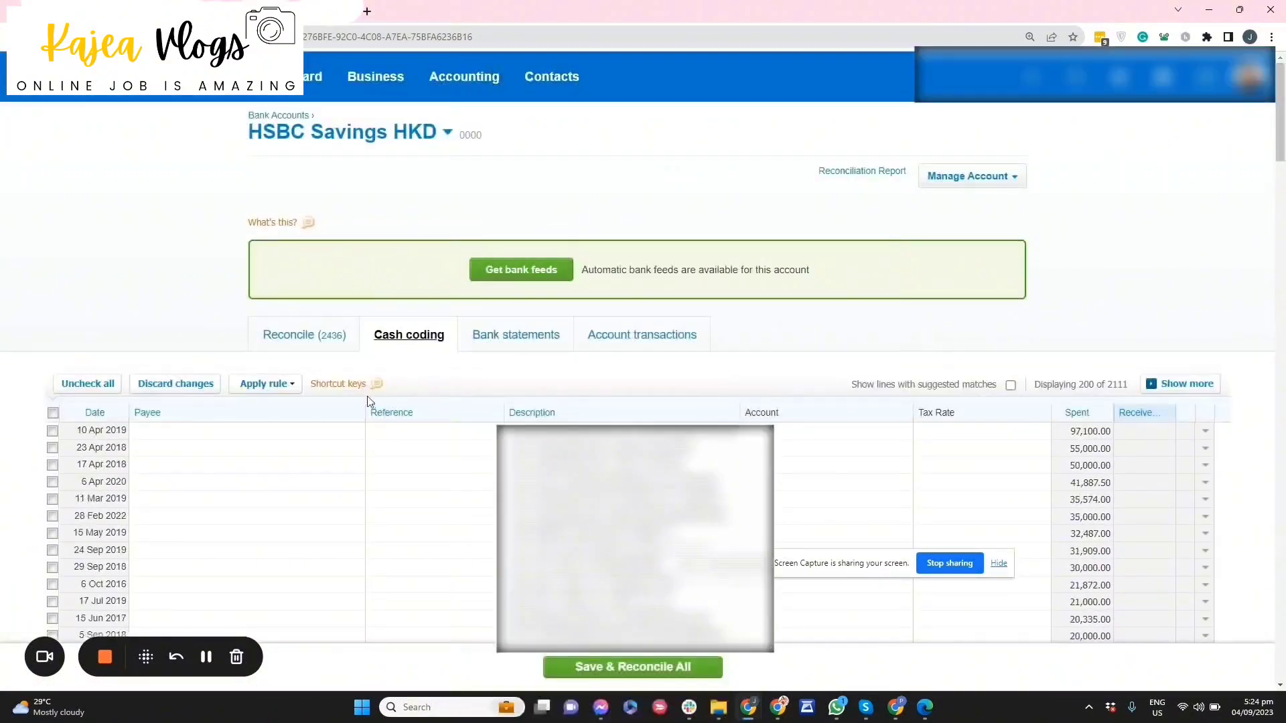
Return to the reconcile list and accept the suggested reconciliation of one line near the end of the first page.
click(324, 338)
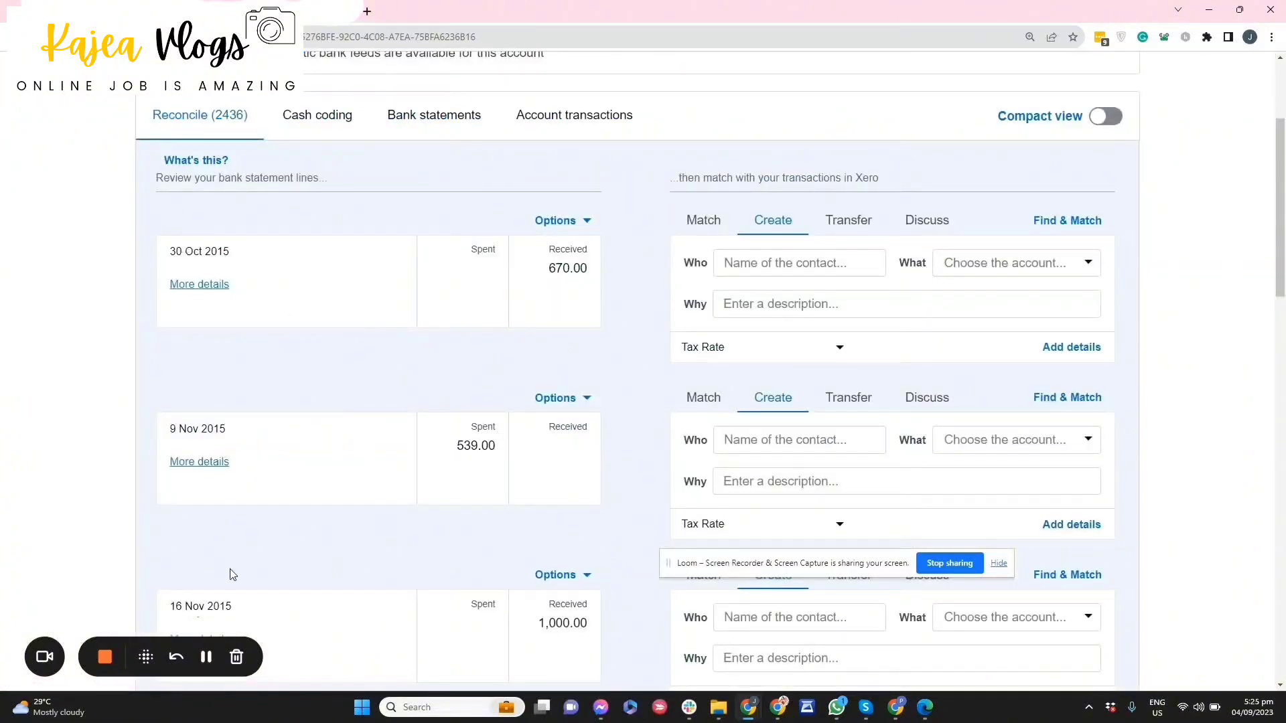
click(146, 658)
scroll(495, 472, down, 15)
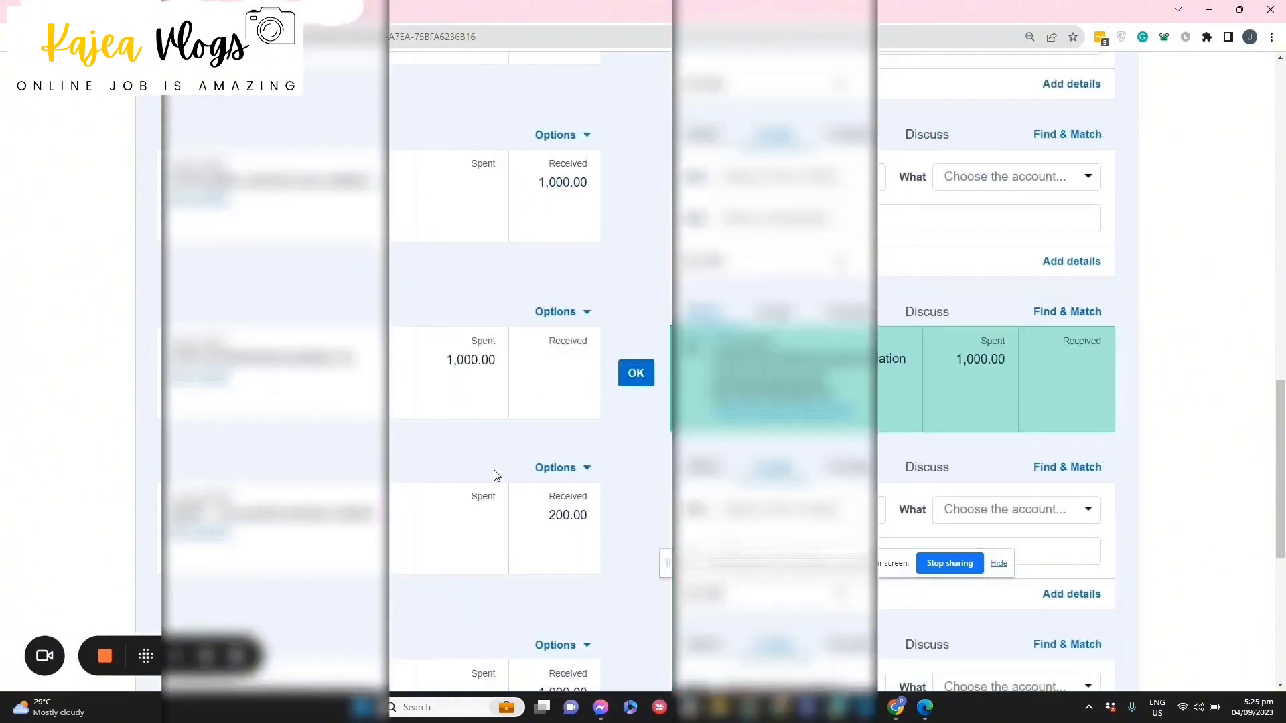
scroll(494, 475, down, 5)
click(645, 455)
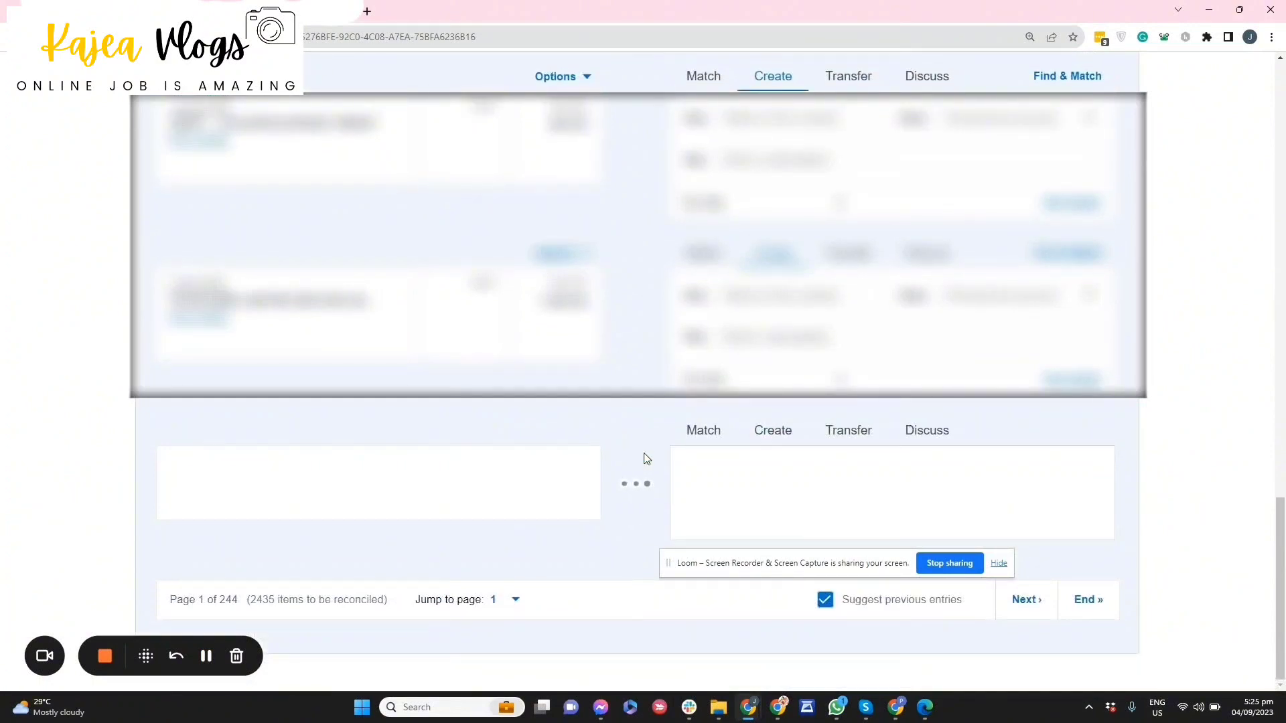
On page 2, reconcile the 4 Mar 2016 monthly service fee as a created HSBC transaction under 4104 - Bank Charges instead of the suggested match.
click(1004, 642)
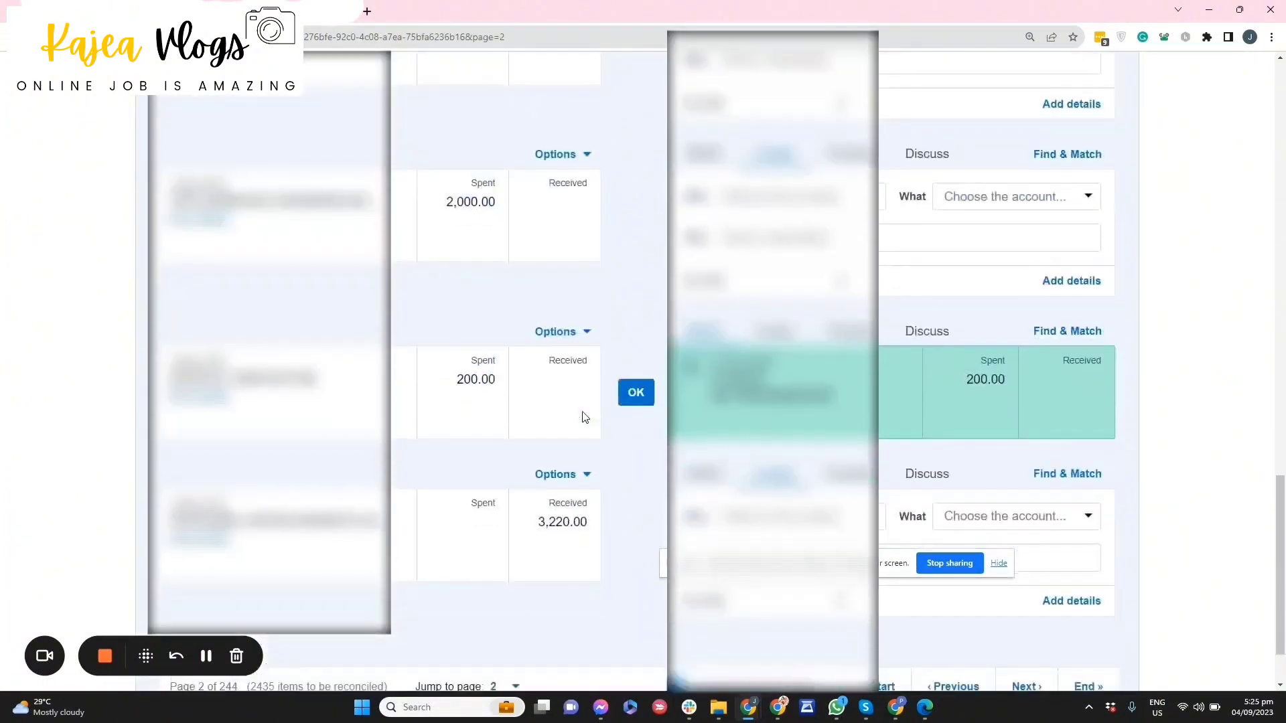
click(777, 335)
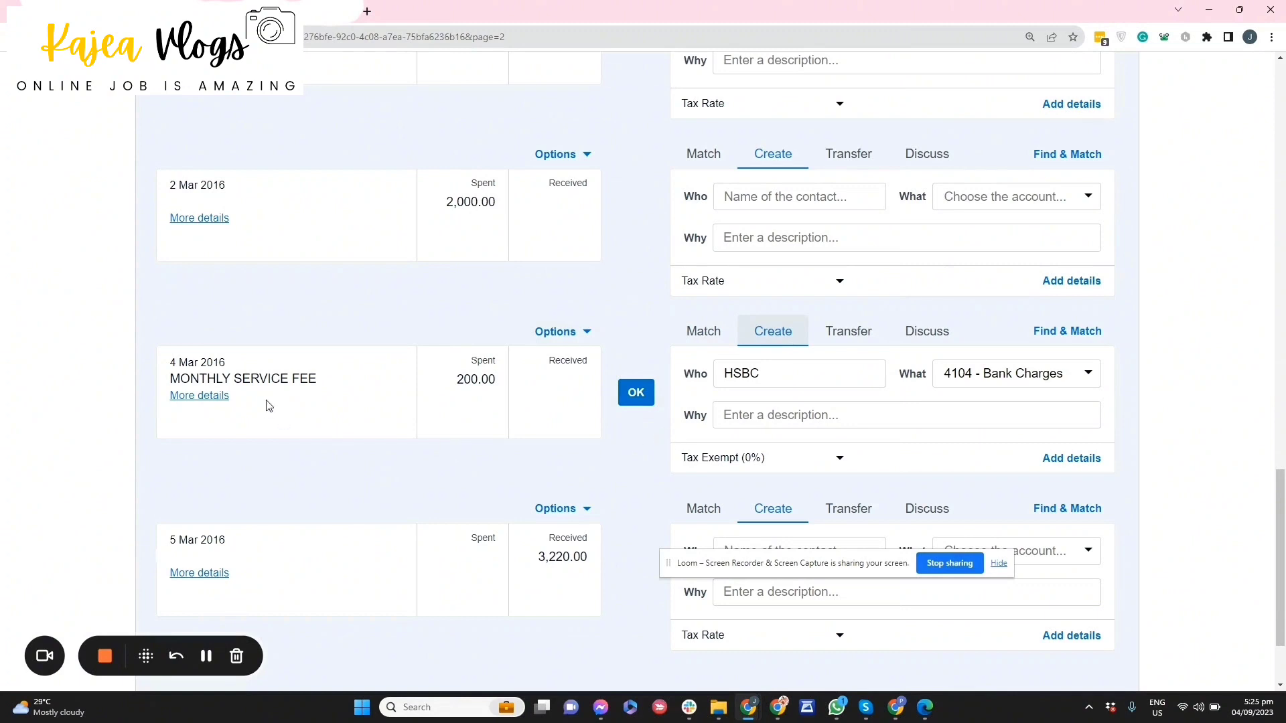
click(634, 393)
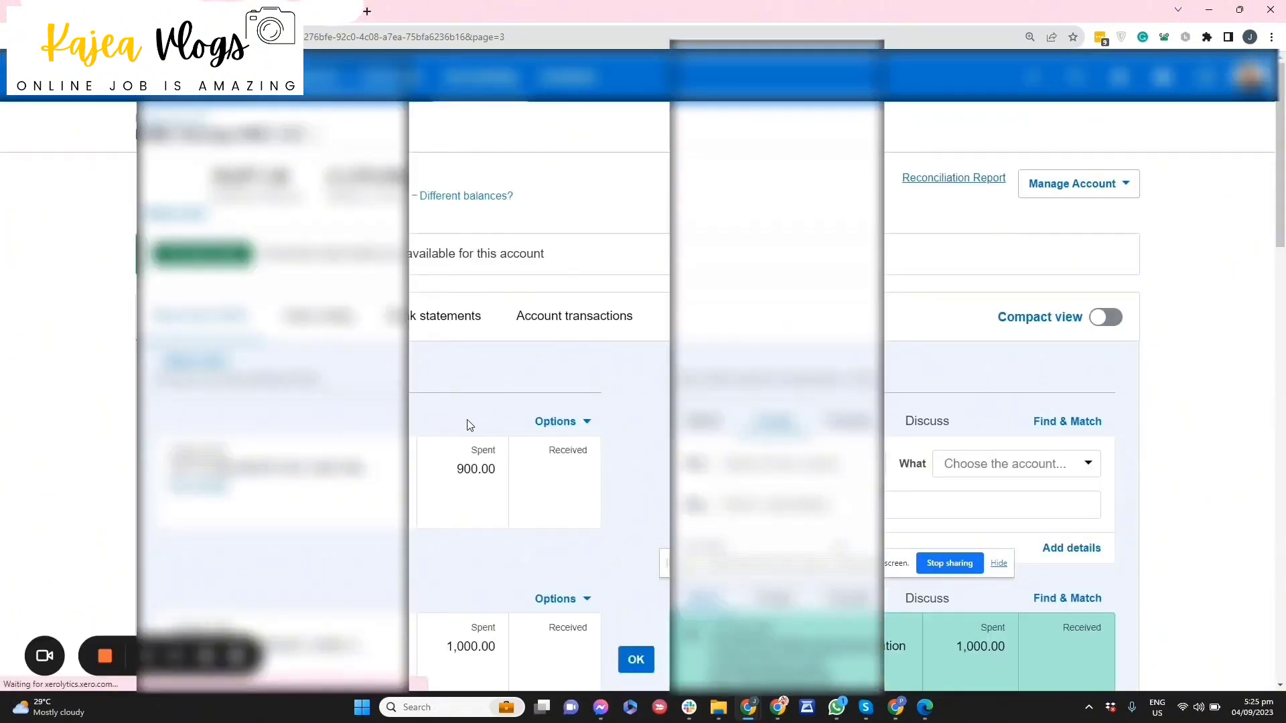
On page 4, reject the suggested Facebook match for the 6 Apr 2016 monthly service fee and reconcile it as a created transaction.
scroll(469, 432, down, 2)
scroll(471, 437, down, 15)
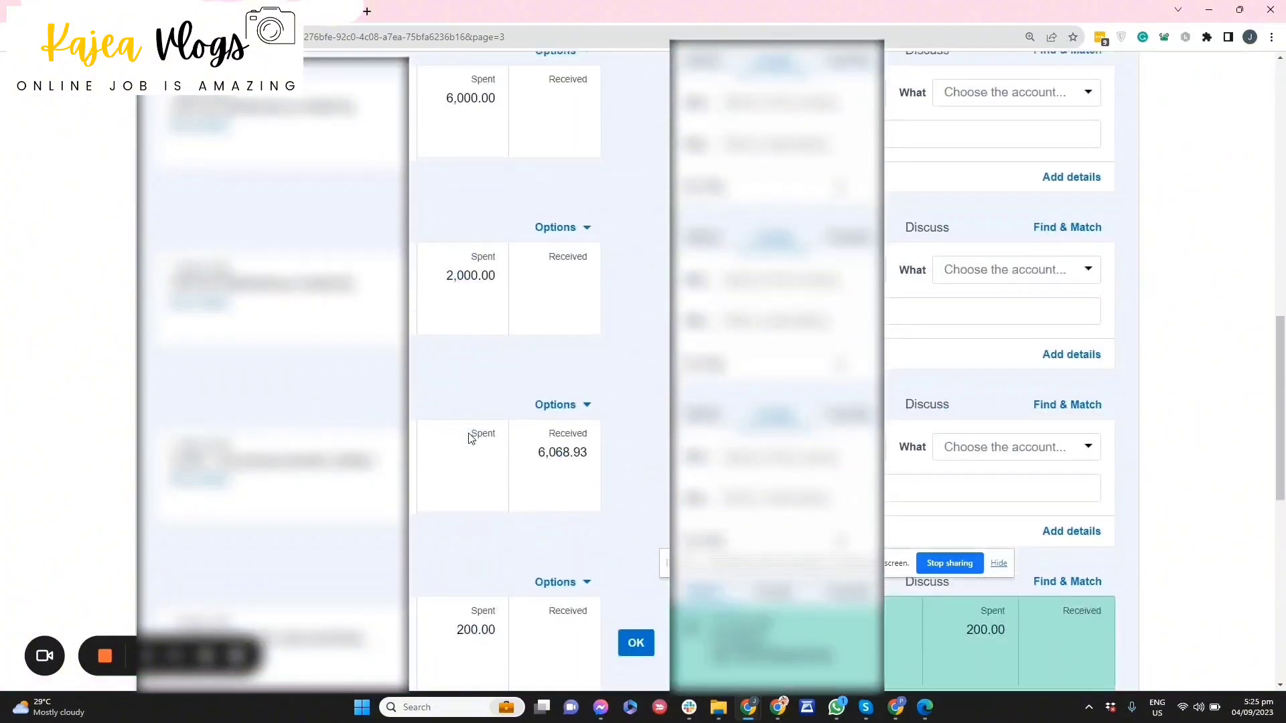
scroll(467, 435, down, 4)
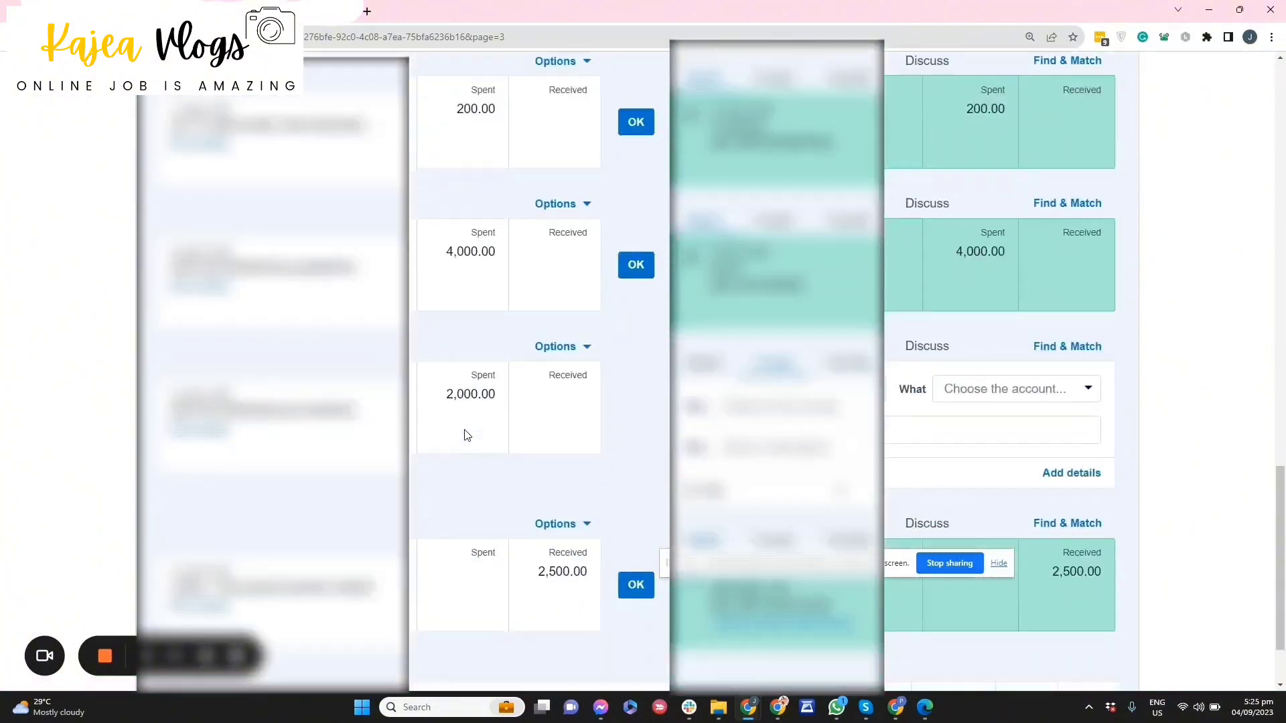
scroll(467, 436, down, 2)
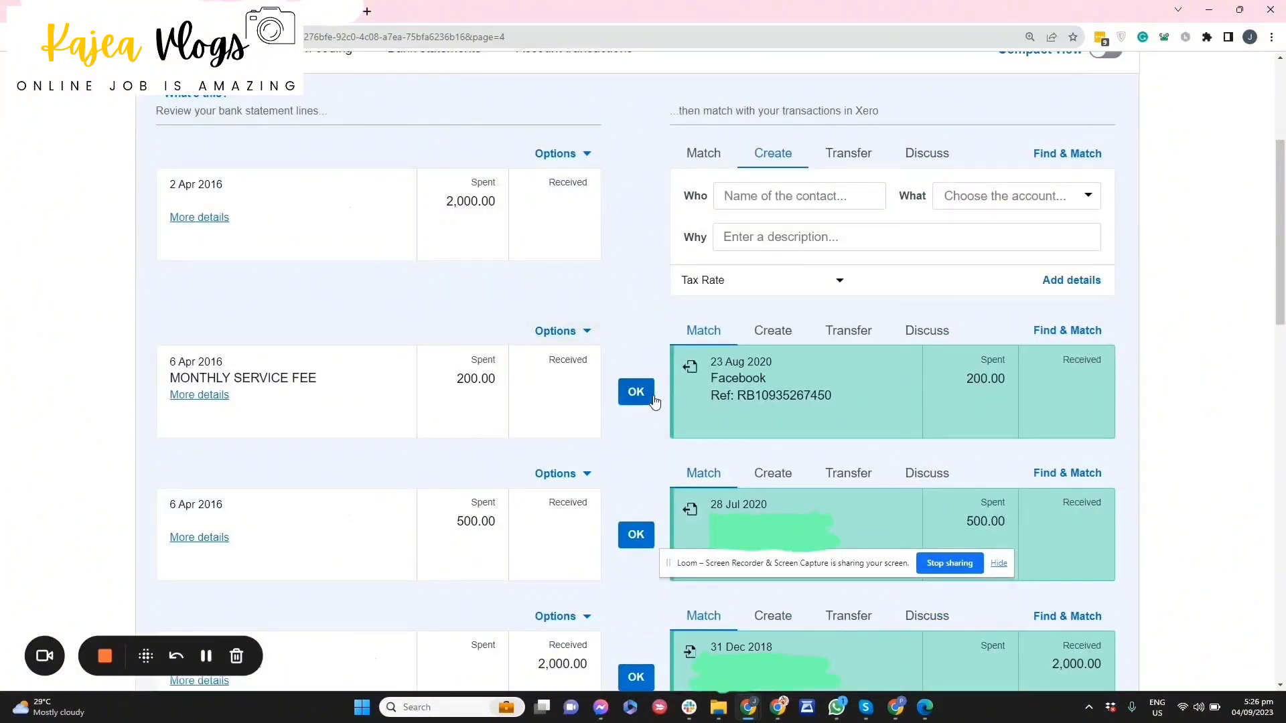
click(637, 393)
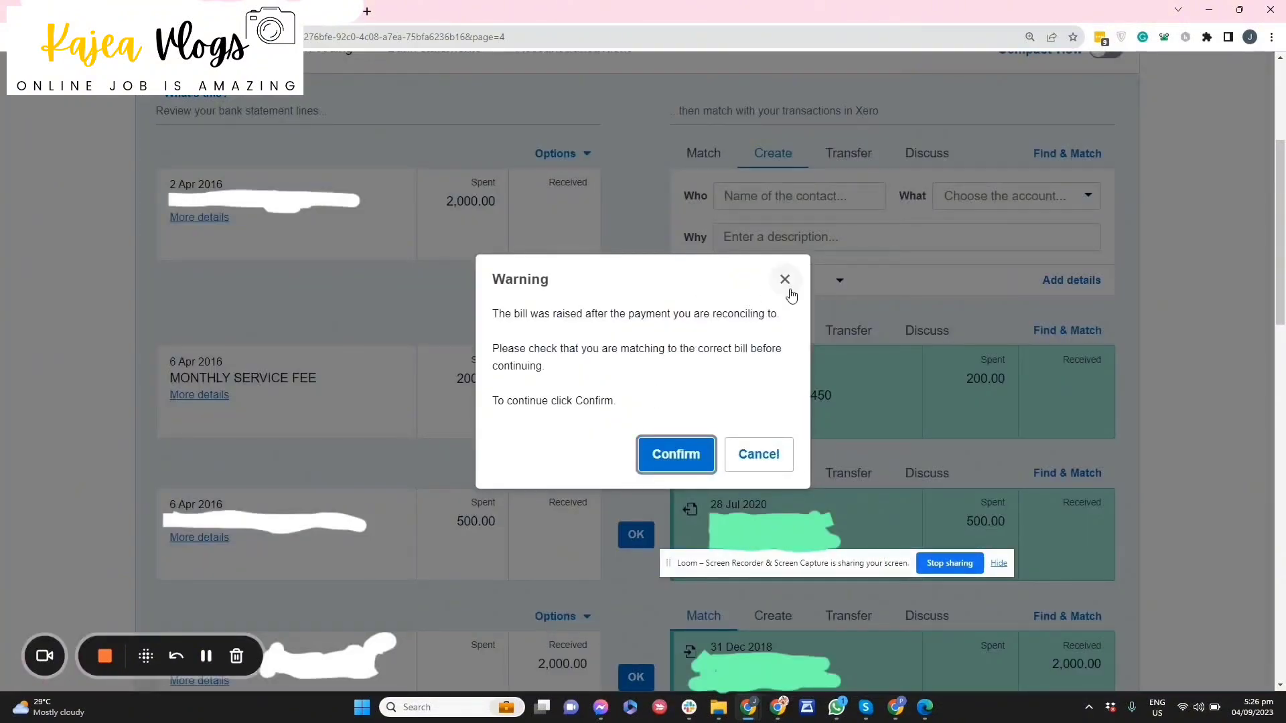
click(785, 279)
click(762, 349)
click(637, 401)
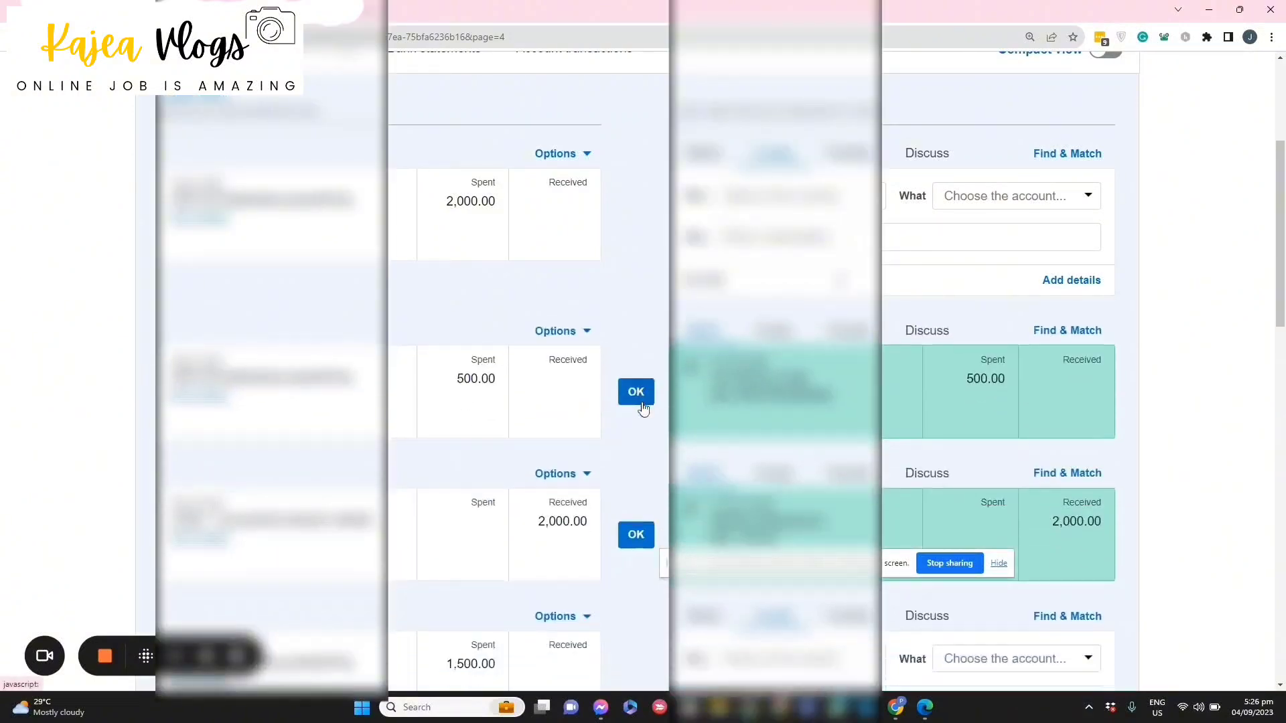
Go to page 5 of the reconcile list and look through its April 2016 statement lines.
scroll(643, 409, down, 15)
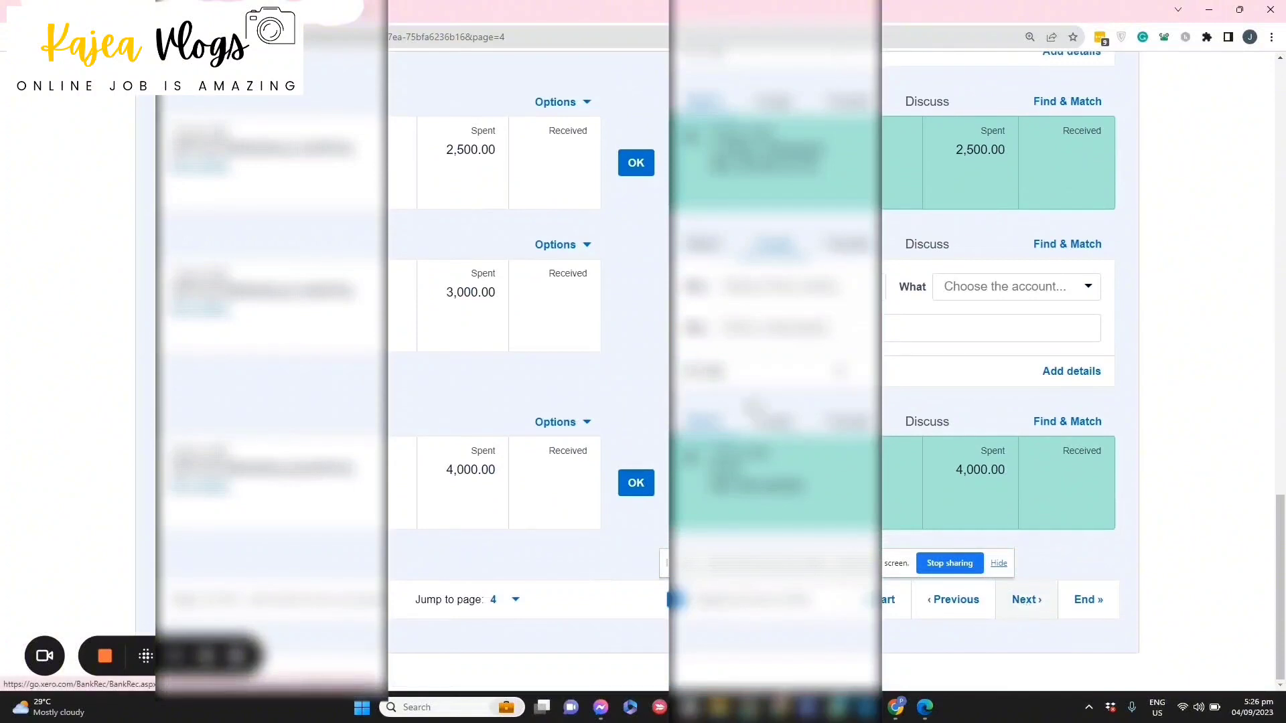
click(1027, 600)
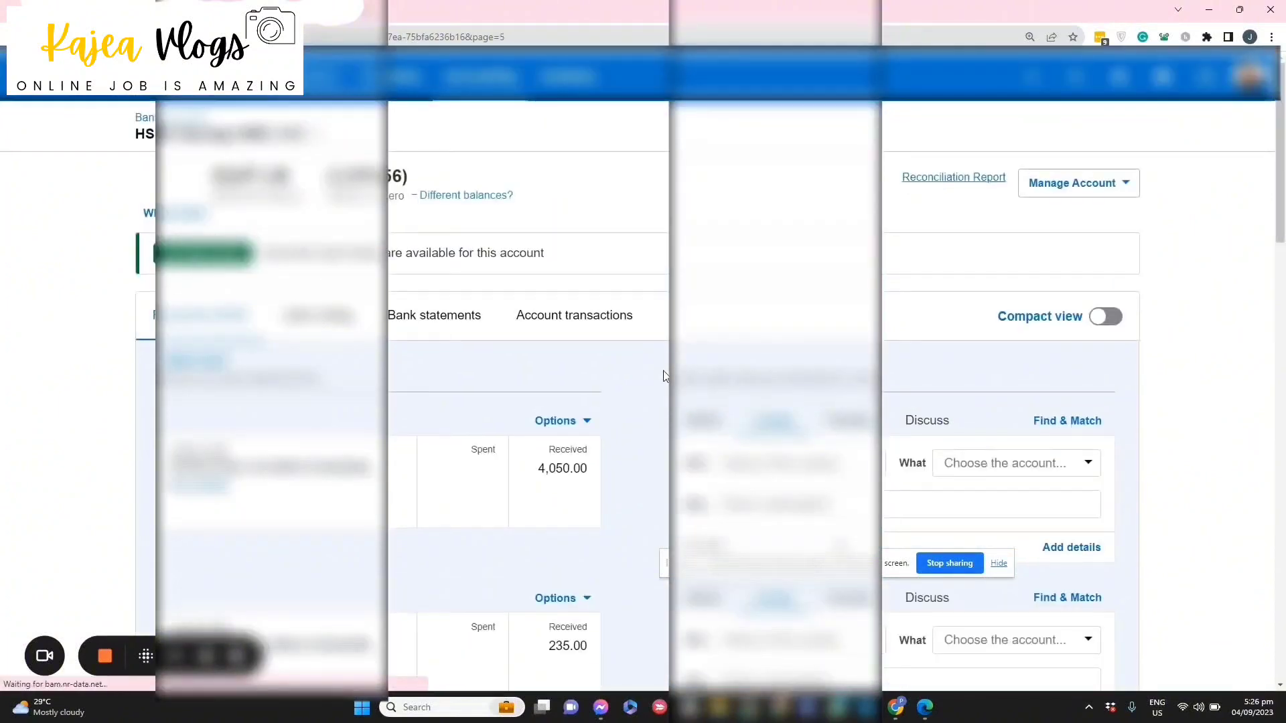
scroll(663, 371, down, 5)
scroll(665, 379, down, 2)
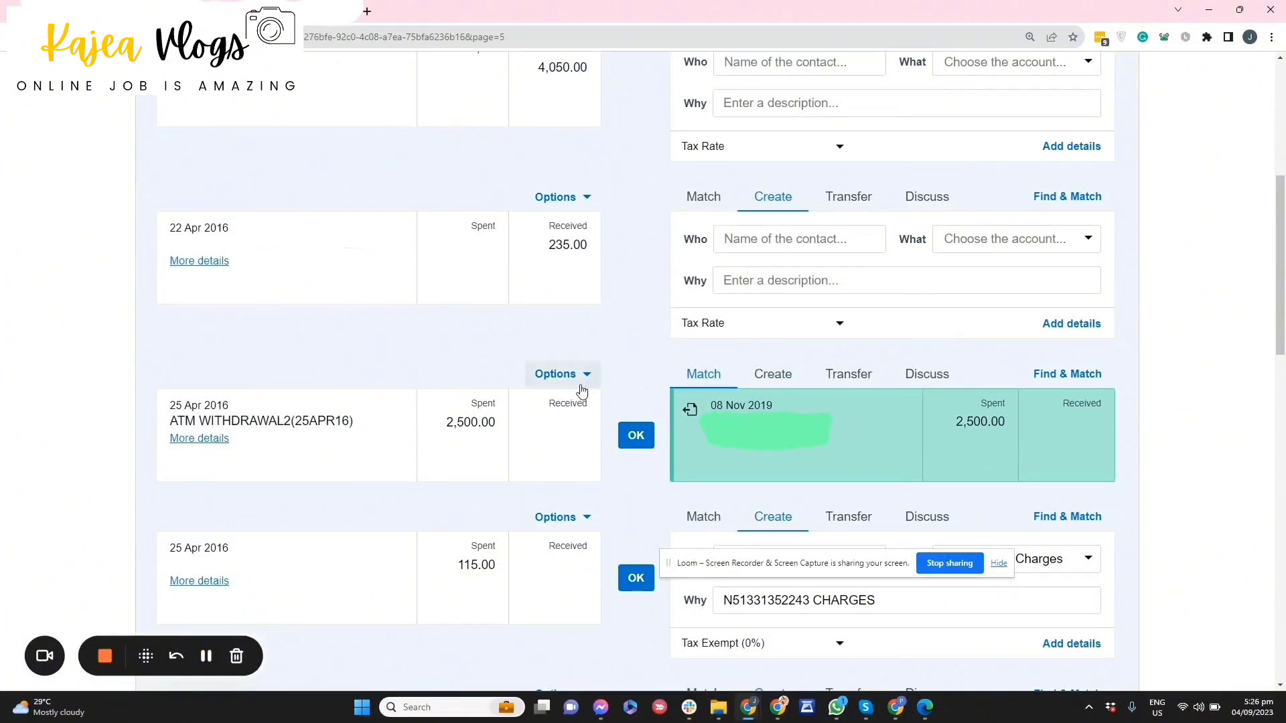
Check the 25 Apr 2016 withdrawal and charge lines, and reconcile the 115.00 charge as an HSBC transaction under 4104 - Bank Charges.
scroll(261, 401, down, 3)
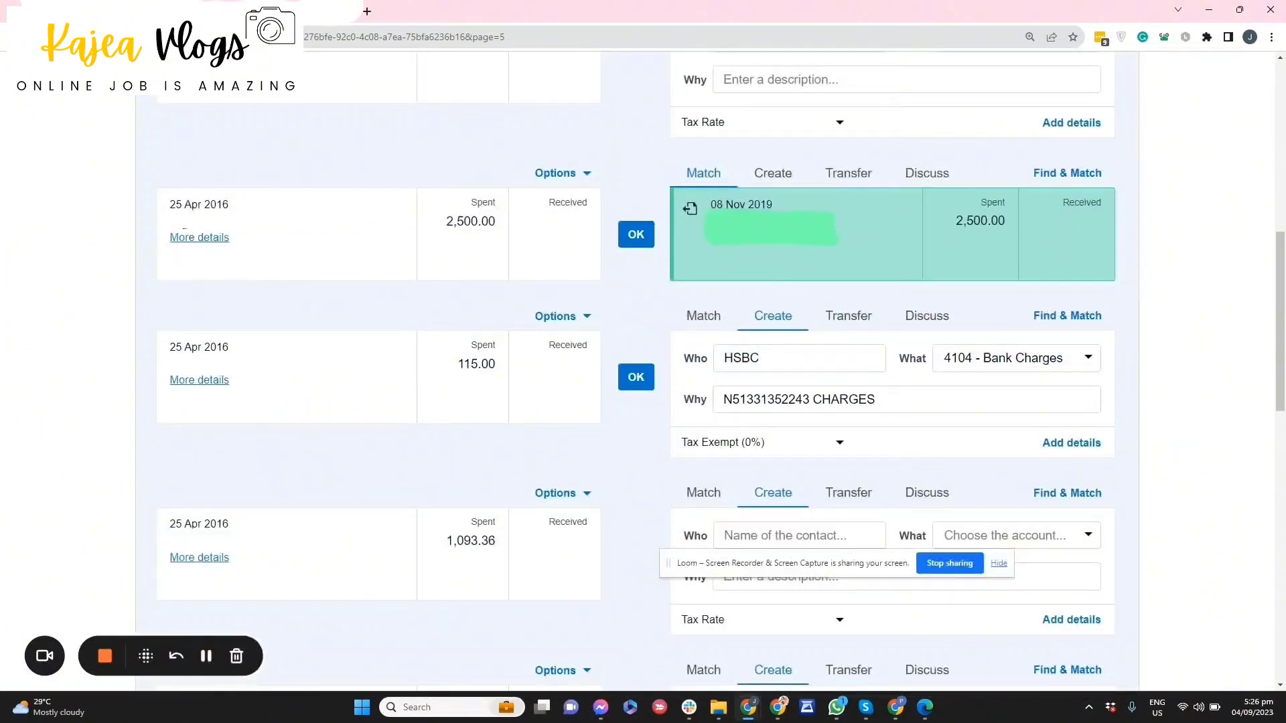
triple_click(185, 203)
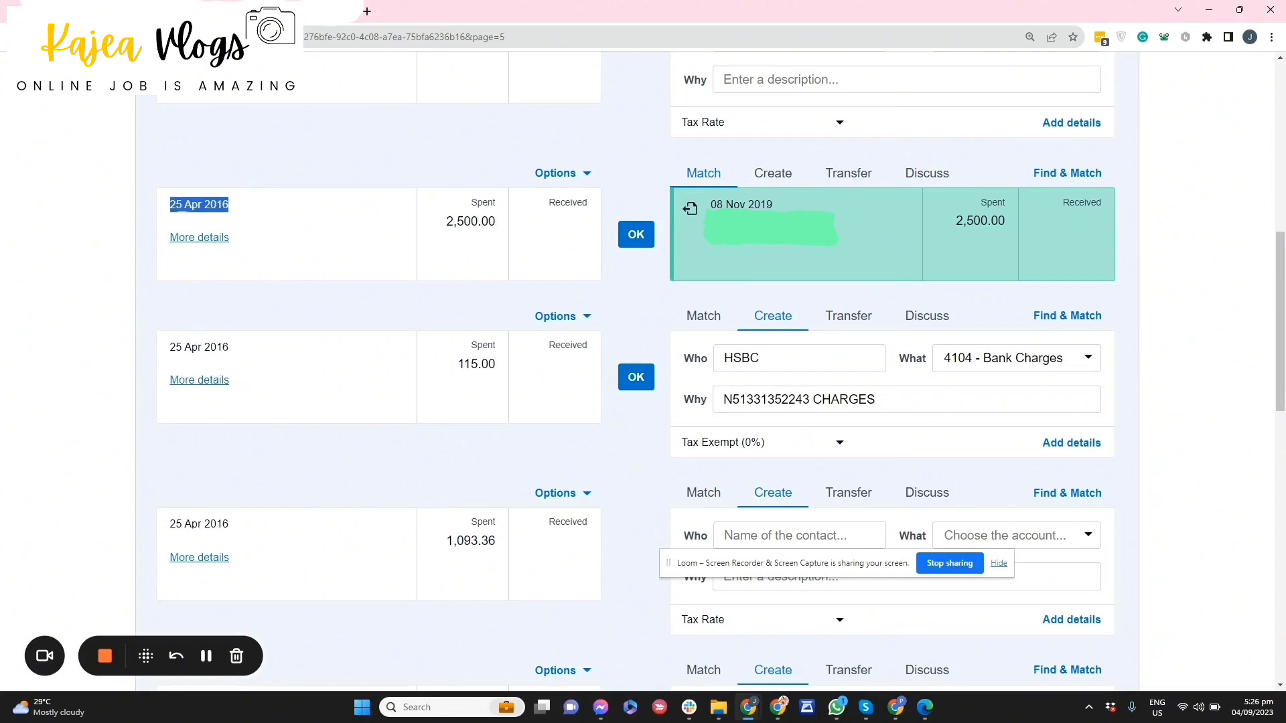
drag(167, 351, 252, 341)
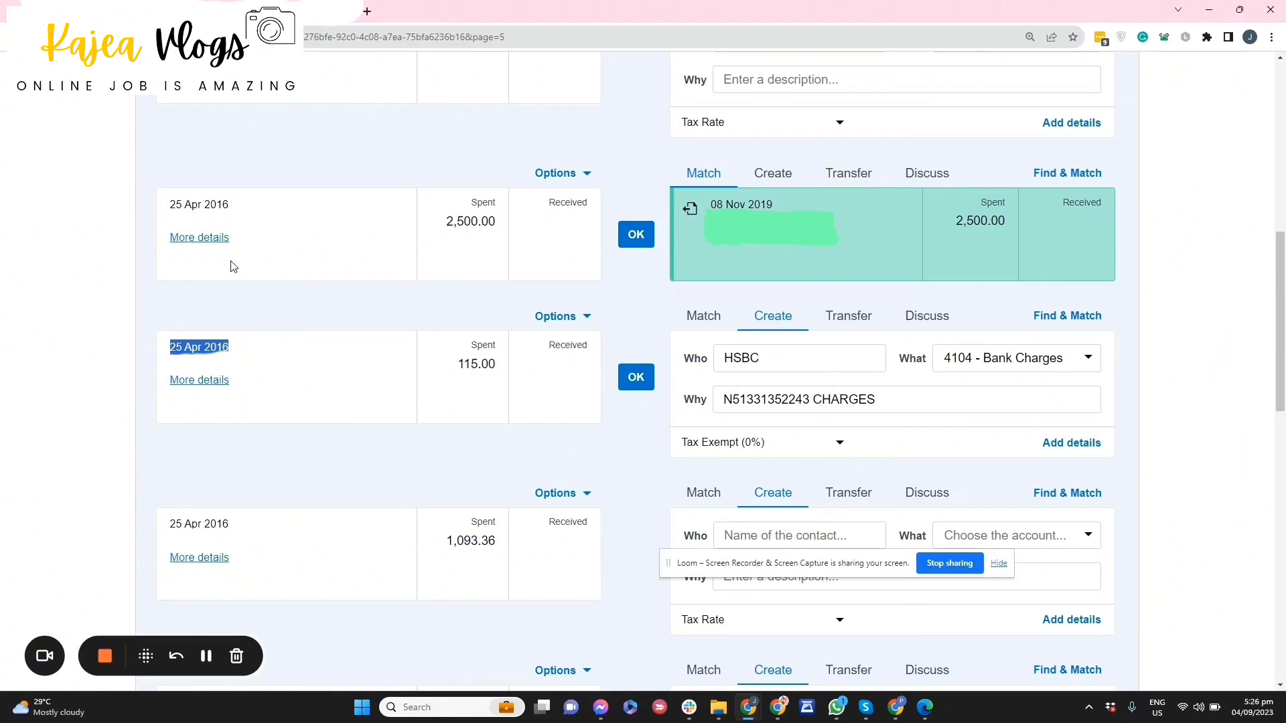
click(218, 240)
click(311, 276)
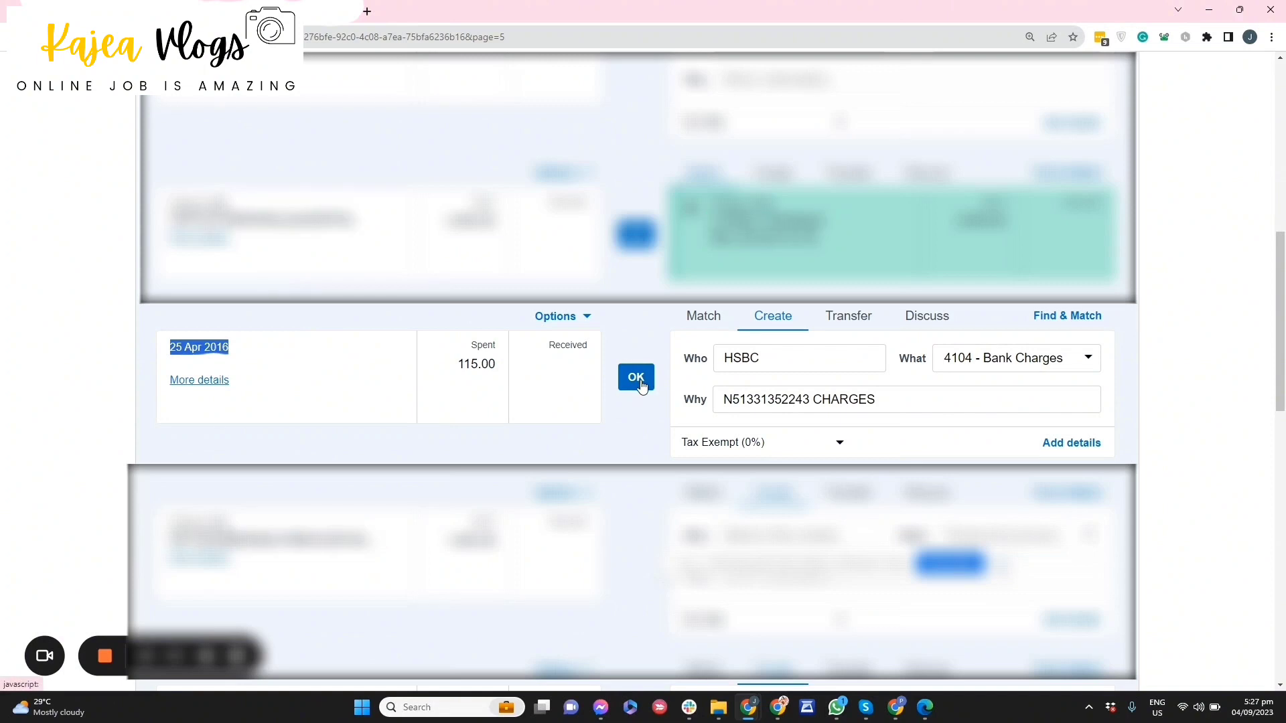
click(642, 383)
Reconcile the 265.00 charge under 4104 - Bank Charges and the 6 May 2016 monthly service fee as a created transaction instead of the Facebook match.
scroll(657, 395, down, 3)
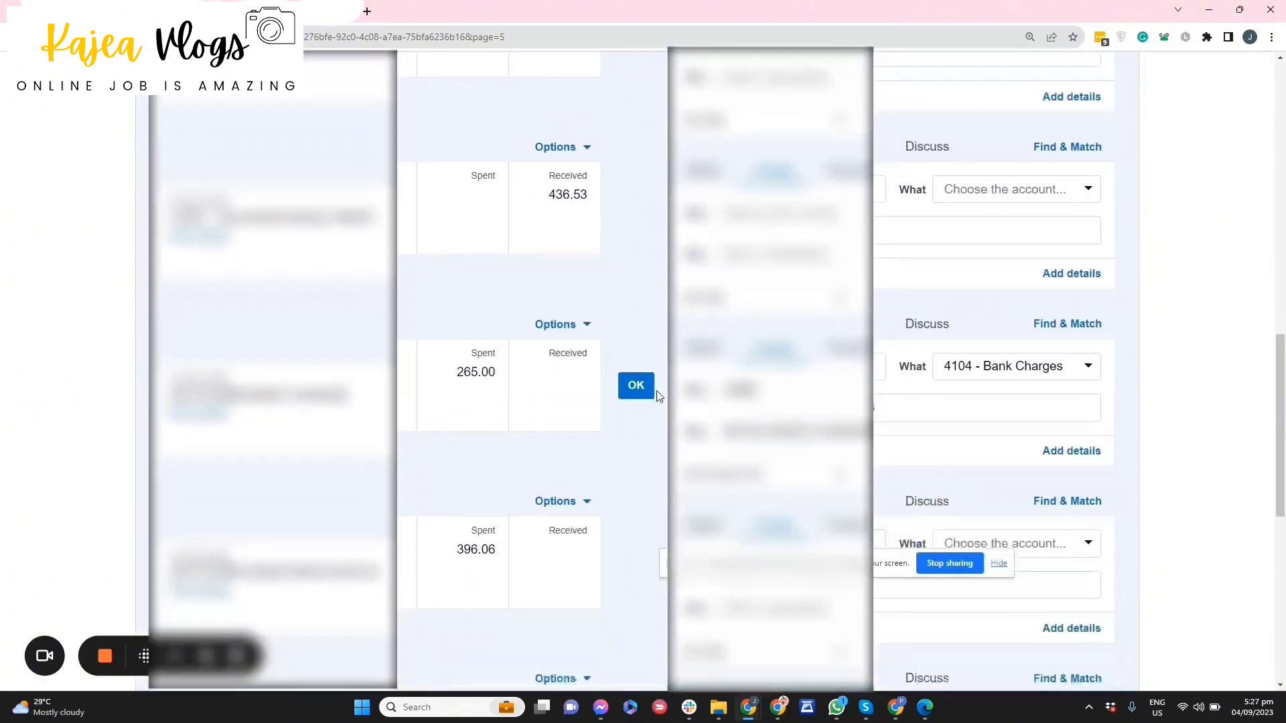
scroll(654, 395, down, 3)
click(635, 208)
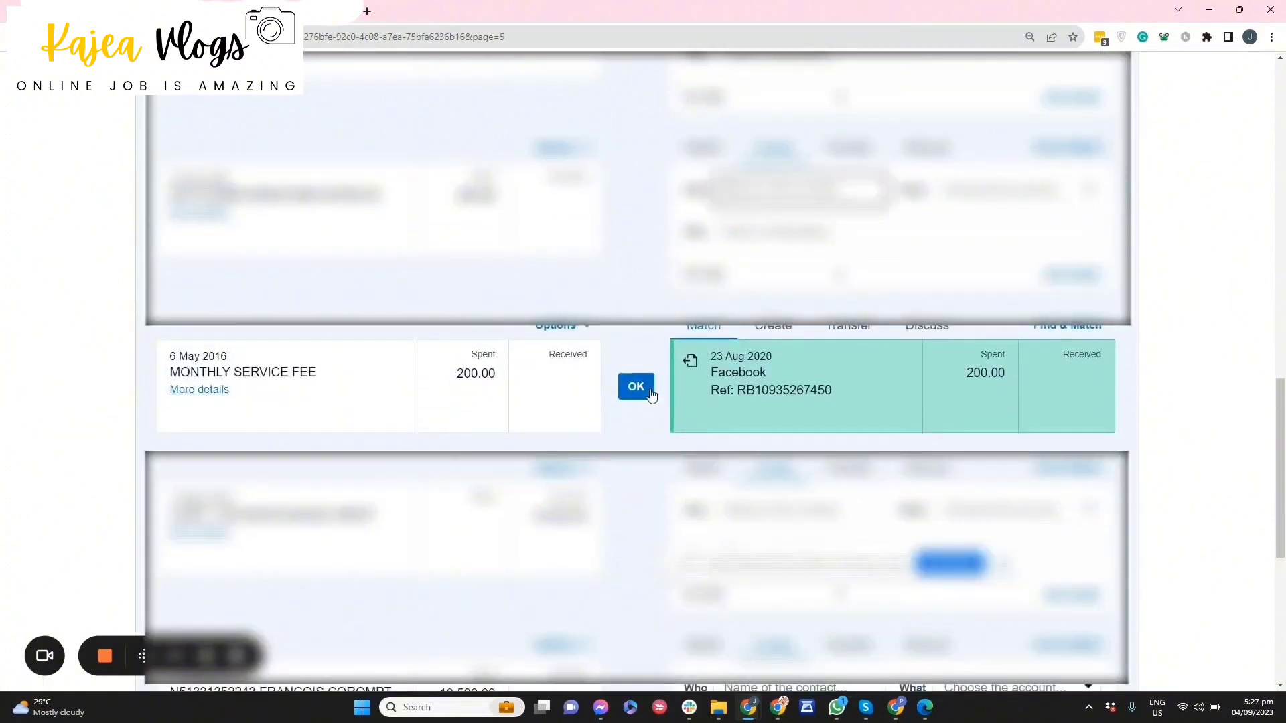
click(778, 328)
click(636, 387)
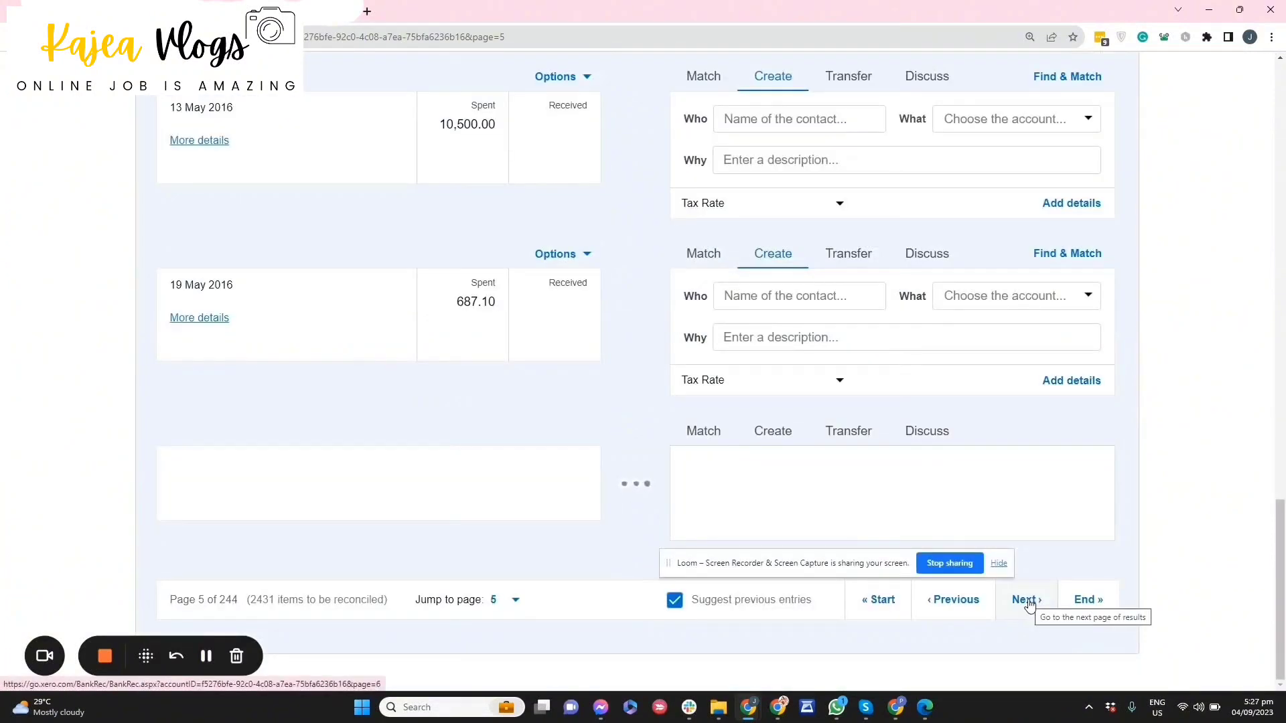